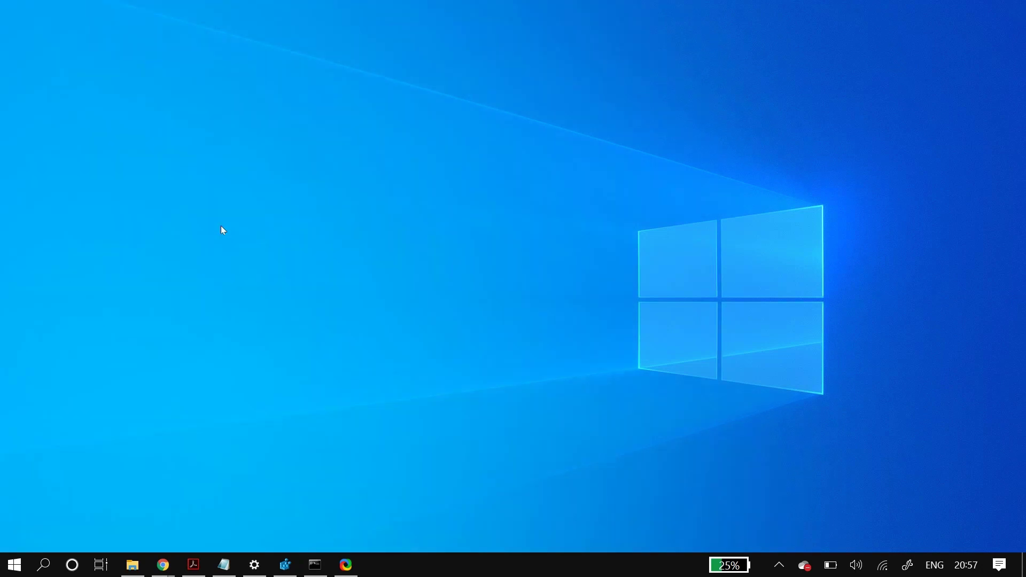
# Open the Windows mouse settings and display the pointer options in the additional mouse properties
pyautogui.press('super')
pyautogui.write('mouse')
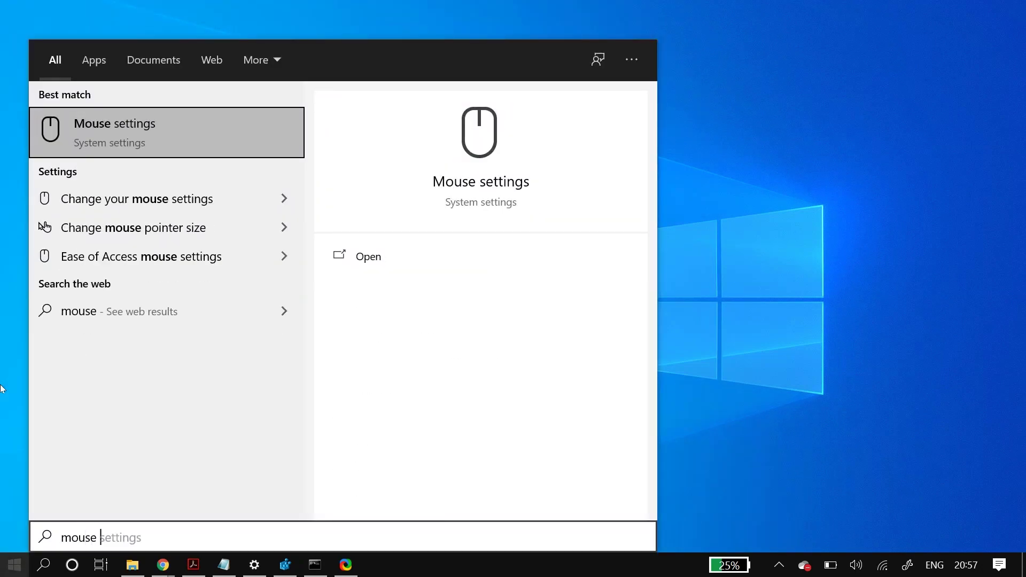
pyautogui.press('Return')
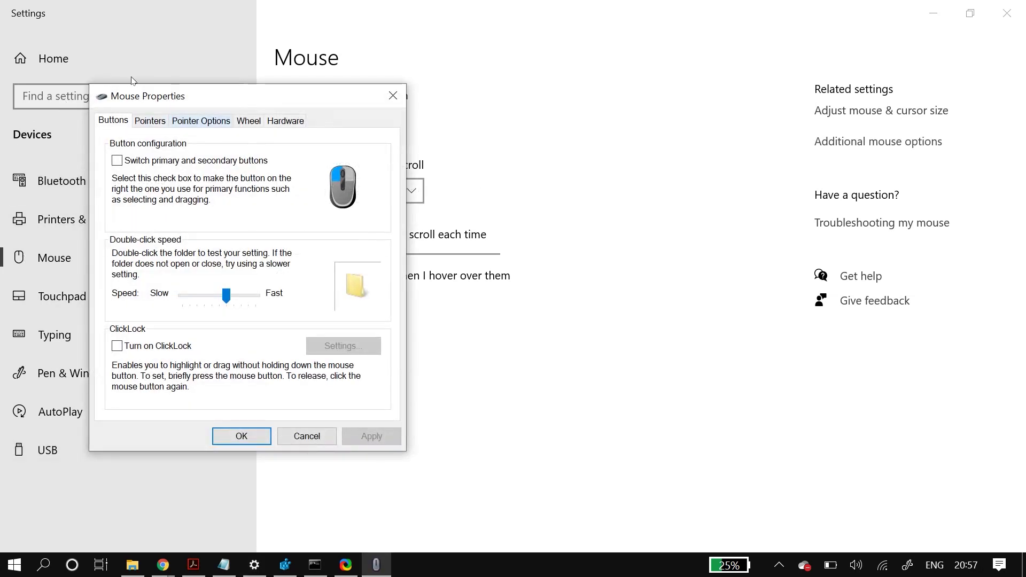
pyautogui.click(196, 120)
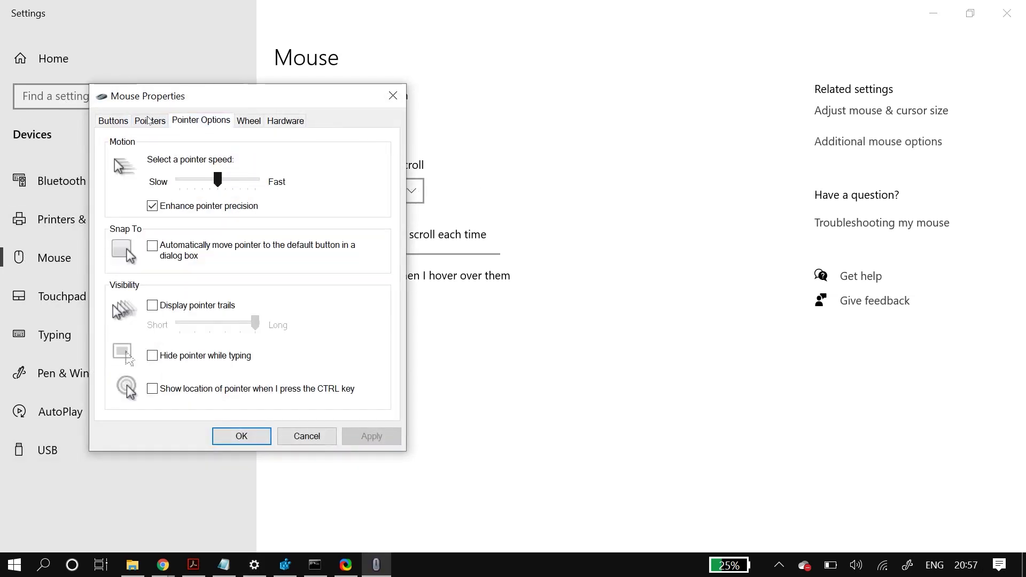
# Lower and restore the pointer speed, toggle Enhance pointer precision off and back on, then apply the pointer options and close Mouse Properties
pyautogui.press('Left')
pyautogui.press('Left')
pyautogui.press('Left')
pyautogui.press('Left')
pyautogui.press('Left')
pyautogui.press('Right')
pyautogui.press('Right')
pyautogui.press('Right')
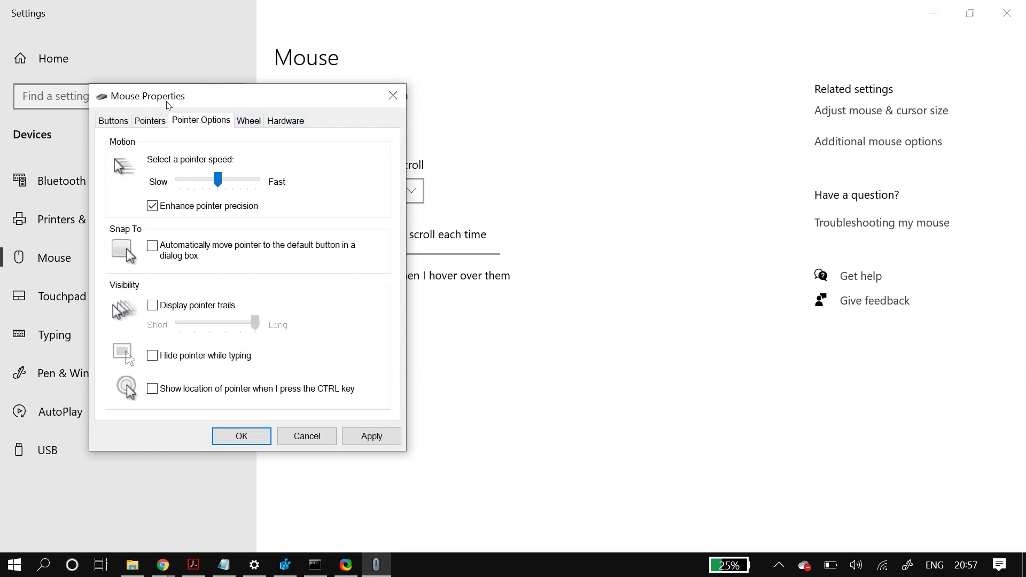
pyautogui.press('space')
pyautogui.press('space')
pyautogui.hotkey('alt', 'a')
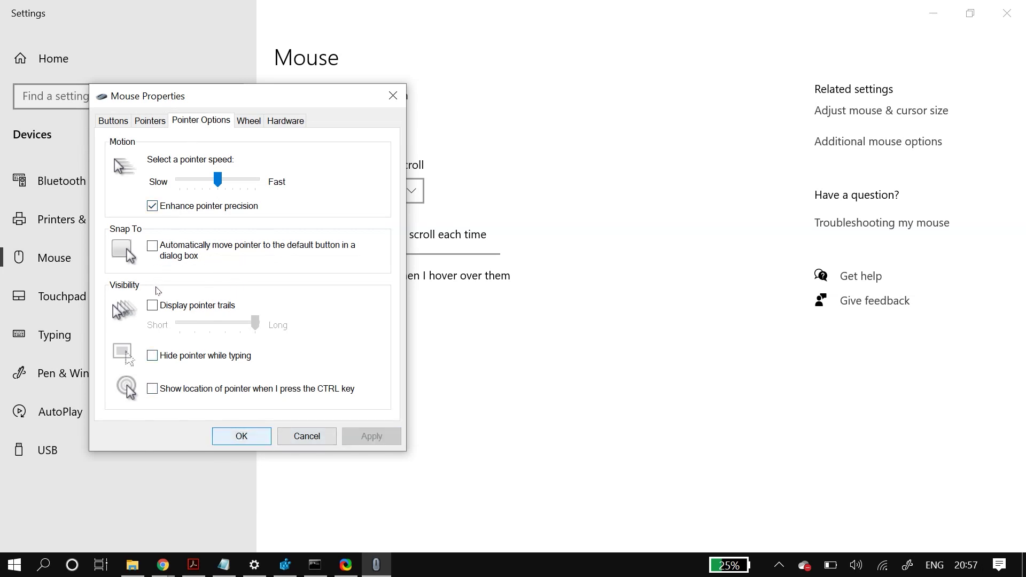
pyautogui.press('Return')
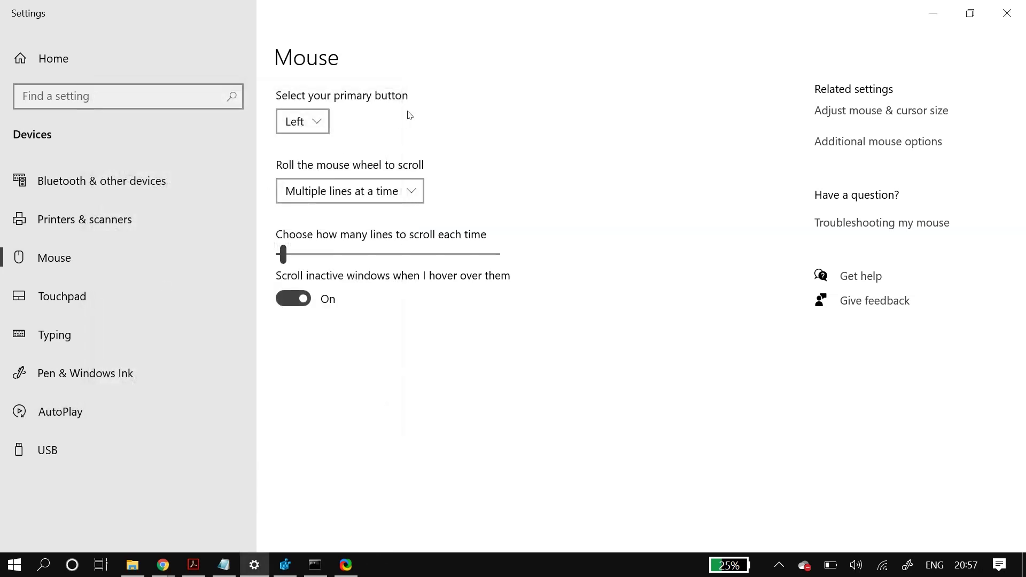
# Go to the Touchpad settings and switch the touchpad off and back on
pyautogui.click(62, 296)
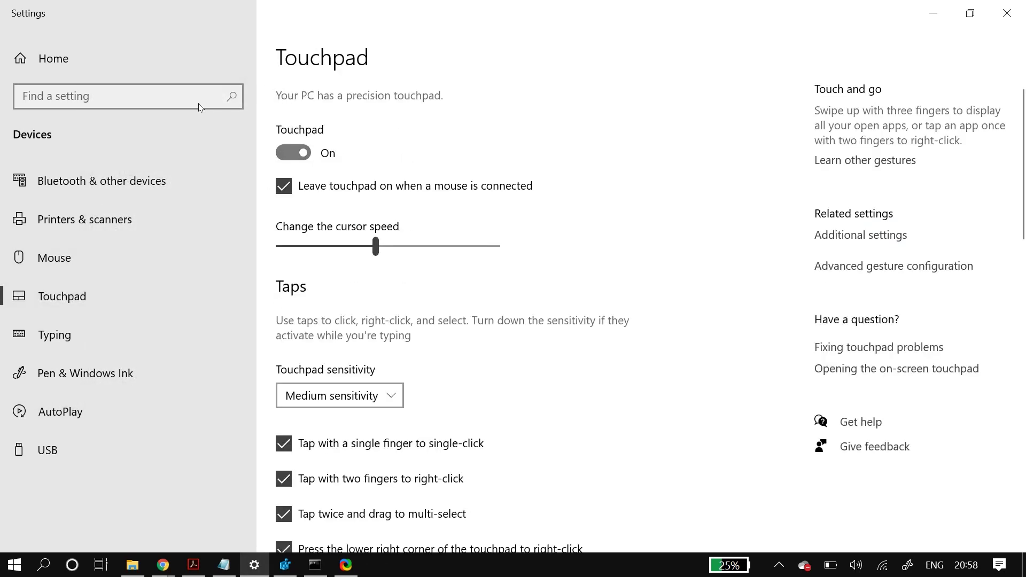
pyautogui.press('ctrl+super+F24')
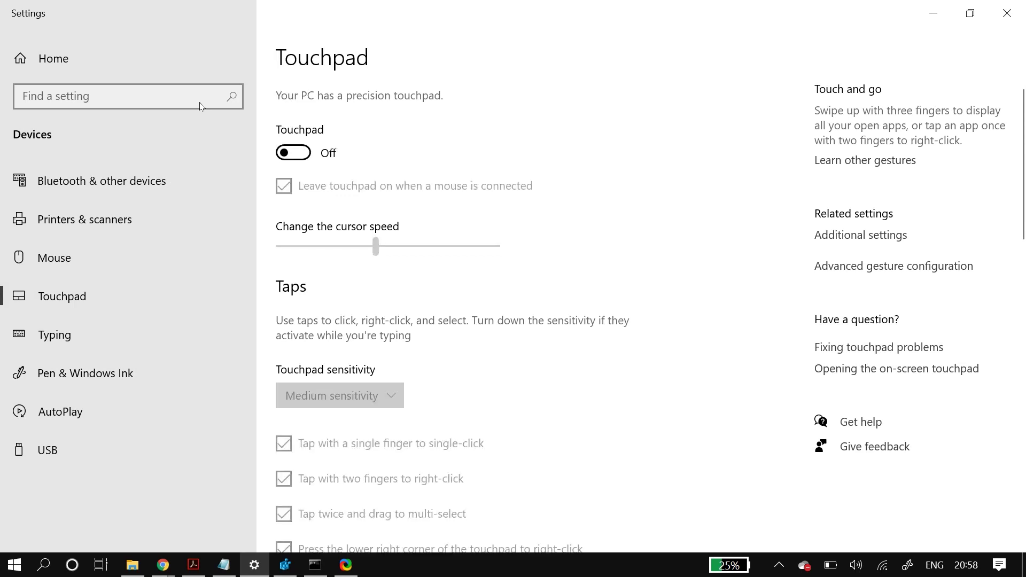
pyautogui.press('XF86TouchpadToggle')
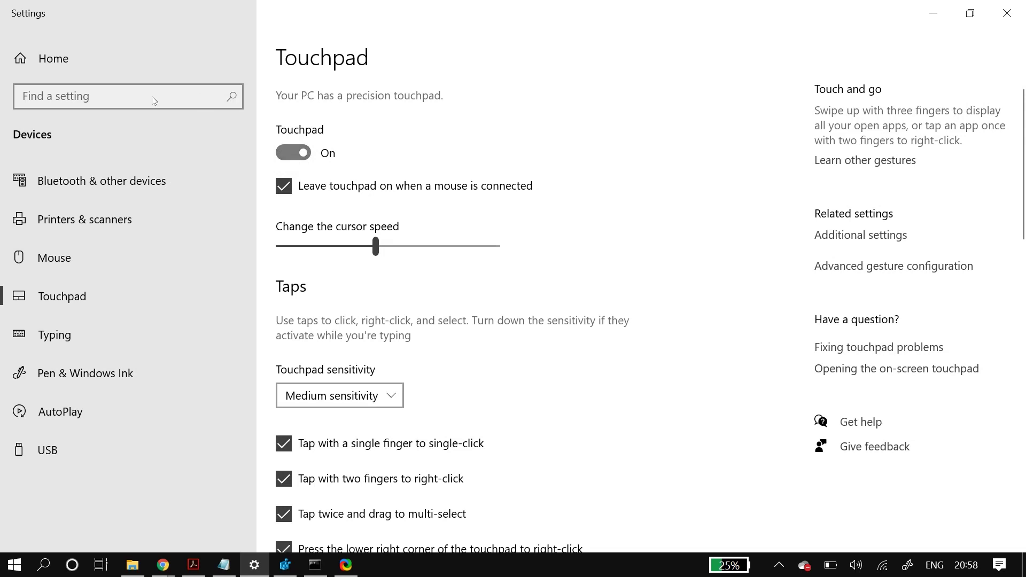
pyautogui.press('space')
pyautogui.press('space')
# Review the remaining touchpad gesture and reset options, and close Settings
pyautogui.scroll(-15, 404, 154)
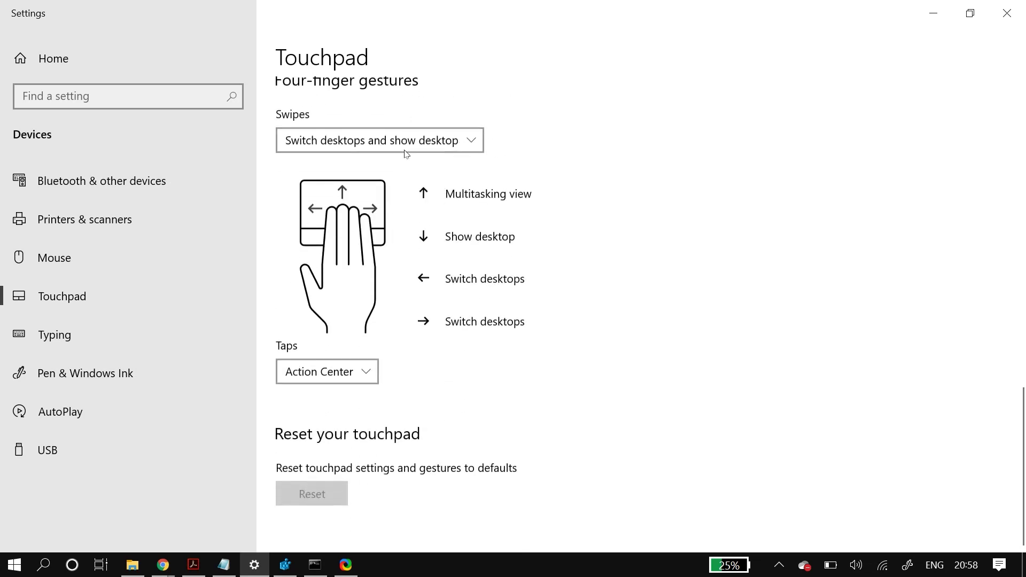
pyautogui.scroll(2, 405, 154)
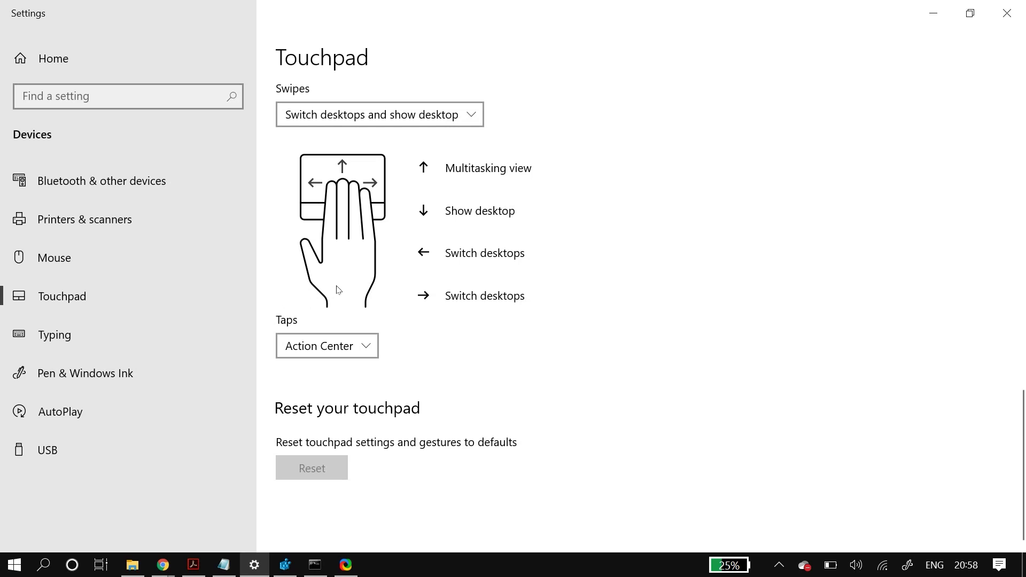
pyautogui.click(1007, 12)
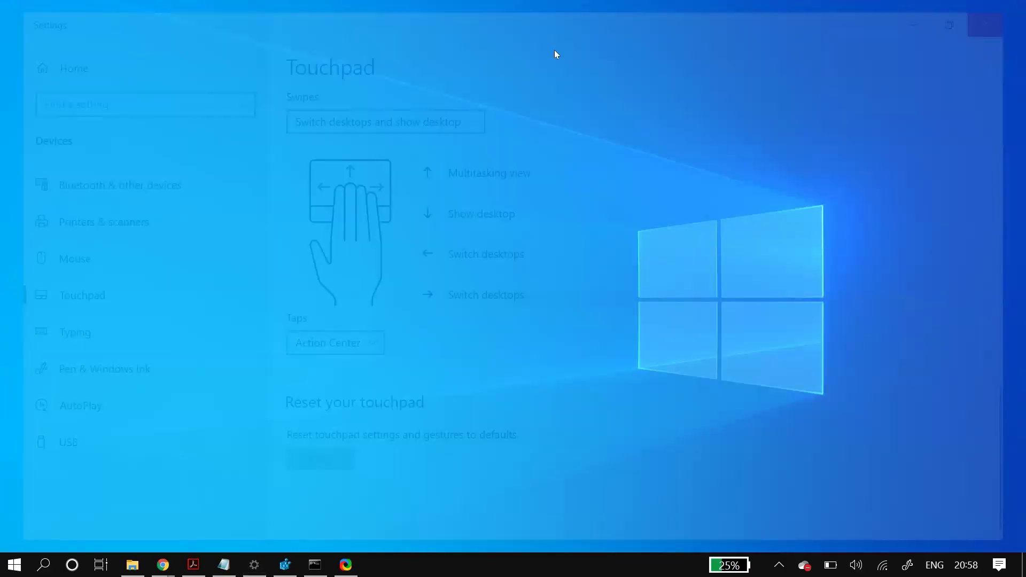
# Open Device Manager and expand the Mice and other pointing devices category
pyautogui.press('super')
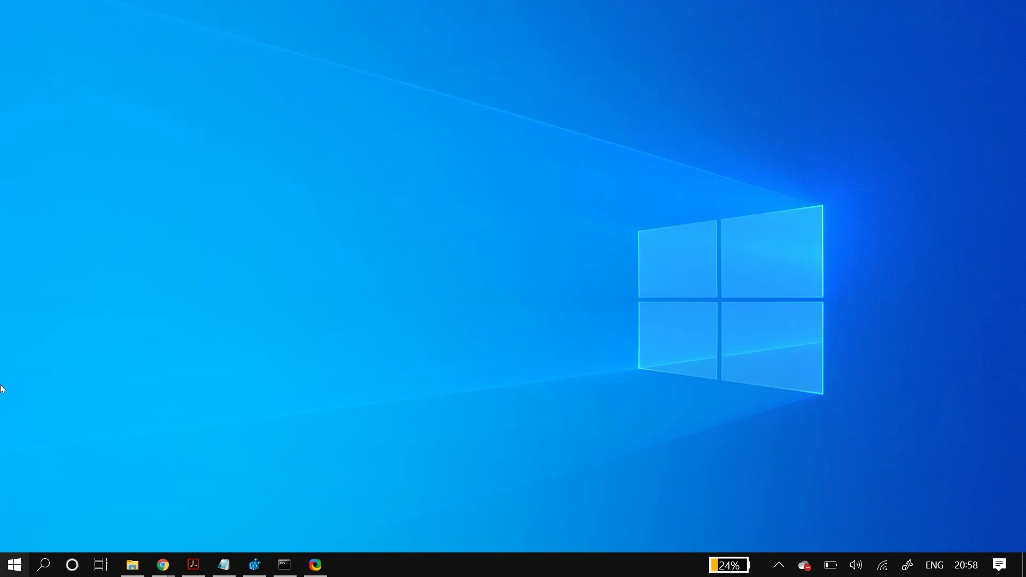
pyautogui.write('devi')
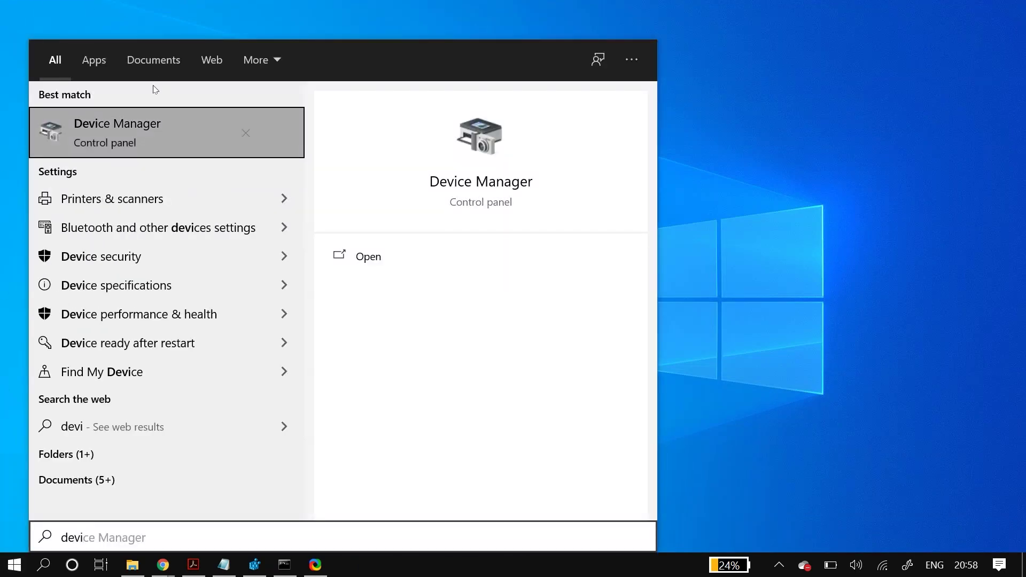
pyautogui.press('Return')
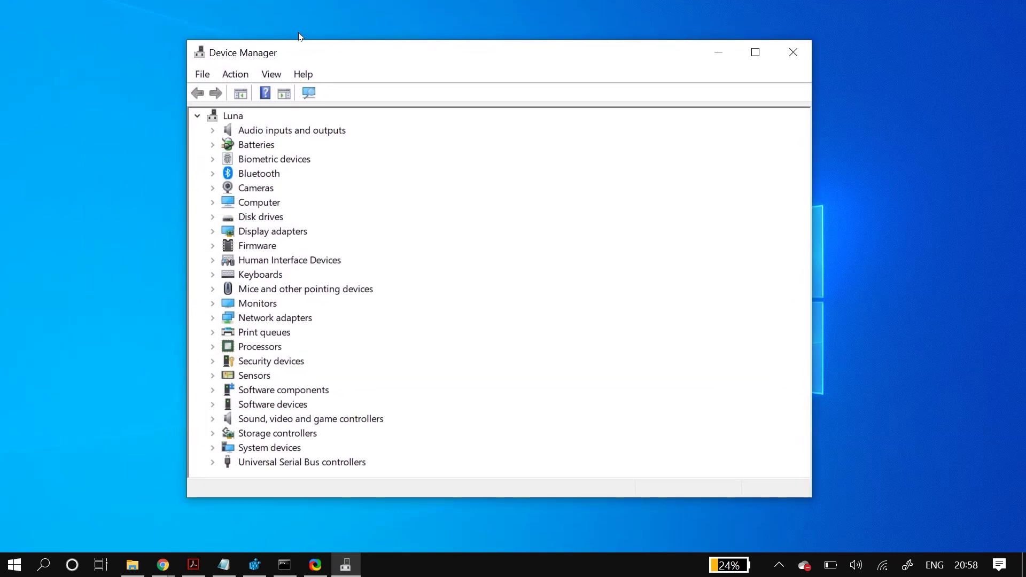
pyautogui.press('m')
pyautogui.press('Right')
pyautogui.press('Down')
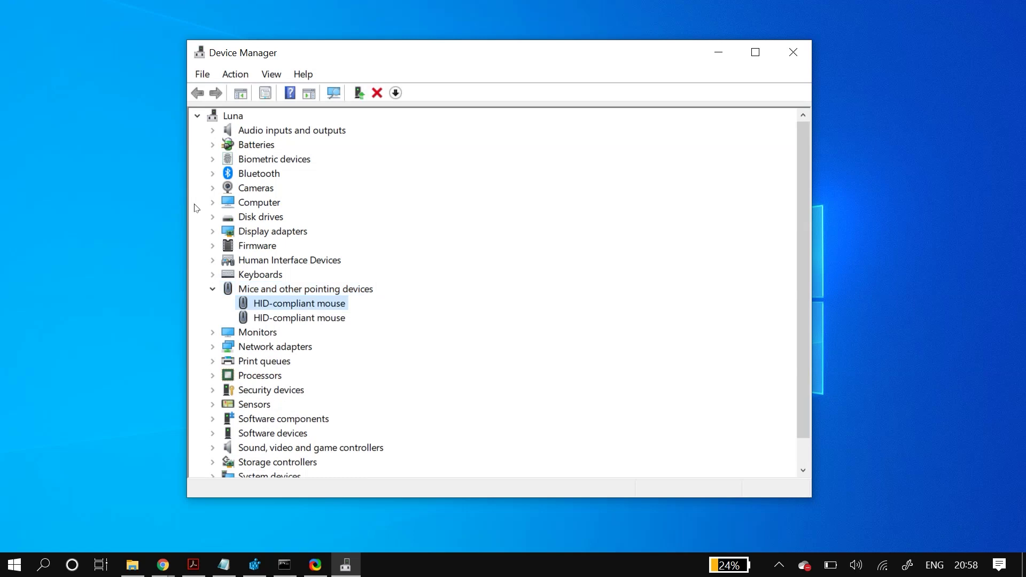
# Uninstall the first HID-compliant mouse under Mice and other pointing devices, confirming the removal
pyautogui.press('Down')
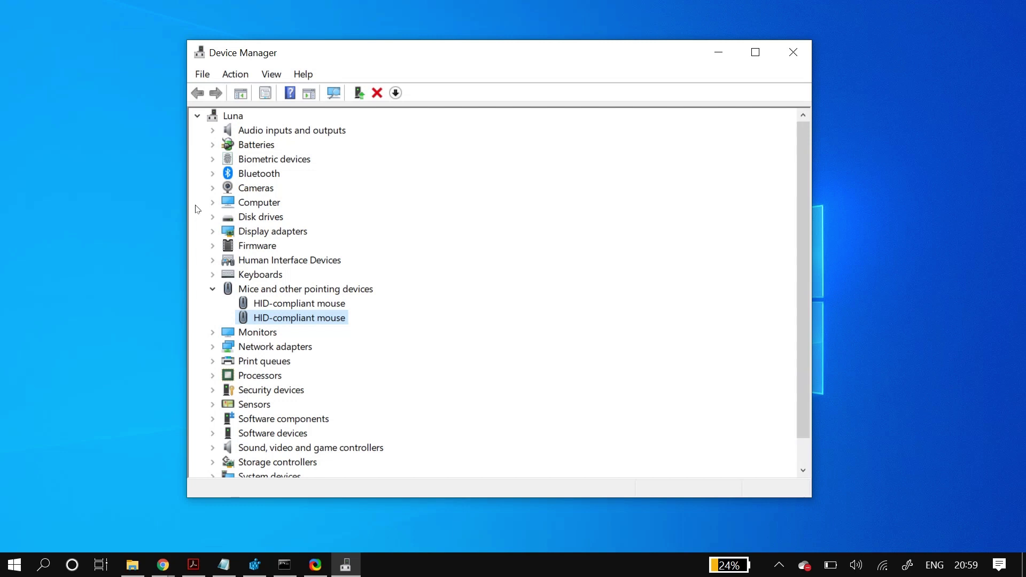
pyautogui.press('Up')
pyautogui.hotkey('shift', 'F10')
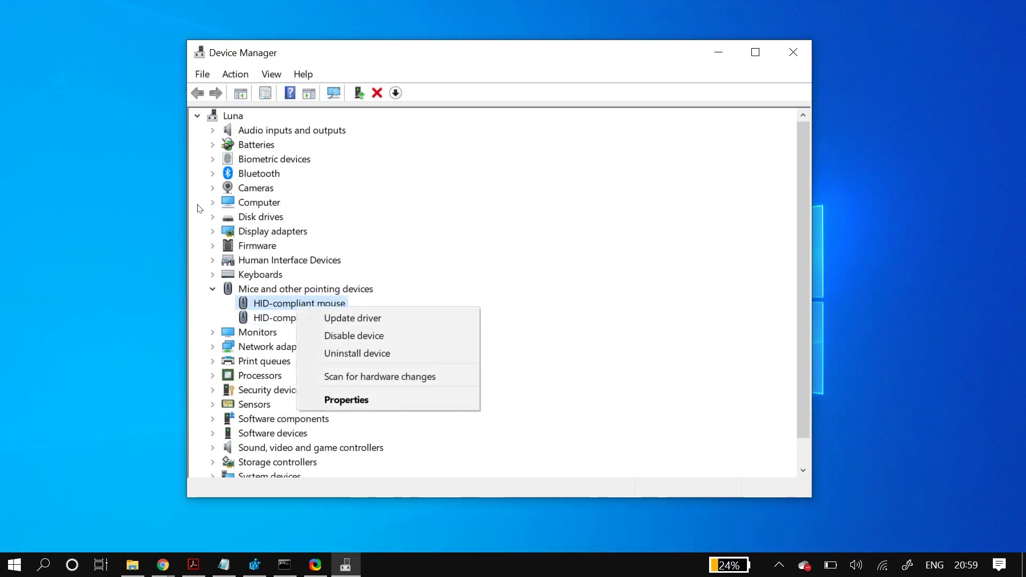
pyautogui.press('Down')
pyautogui.press('Down')
pyautogui.press('Down')
pyautogui.press('Return')
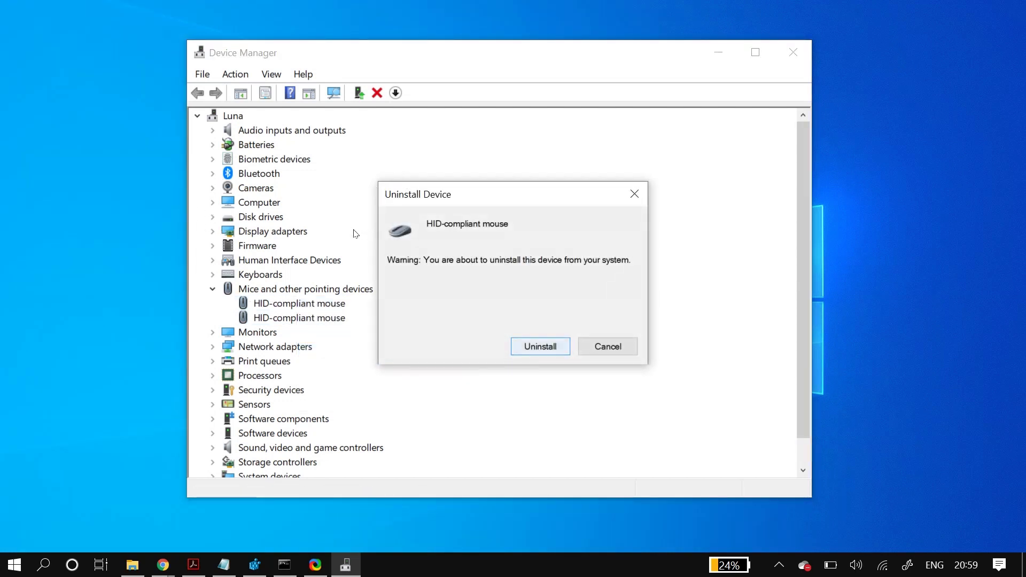
pyautogui.press('Return')
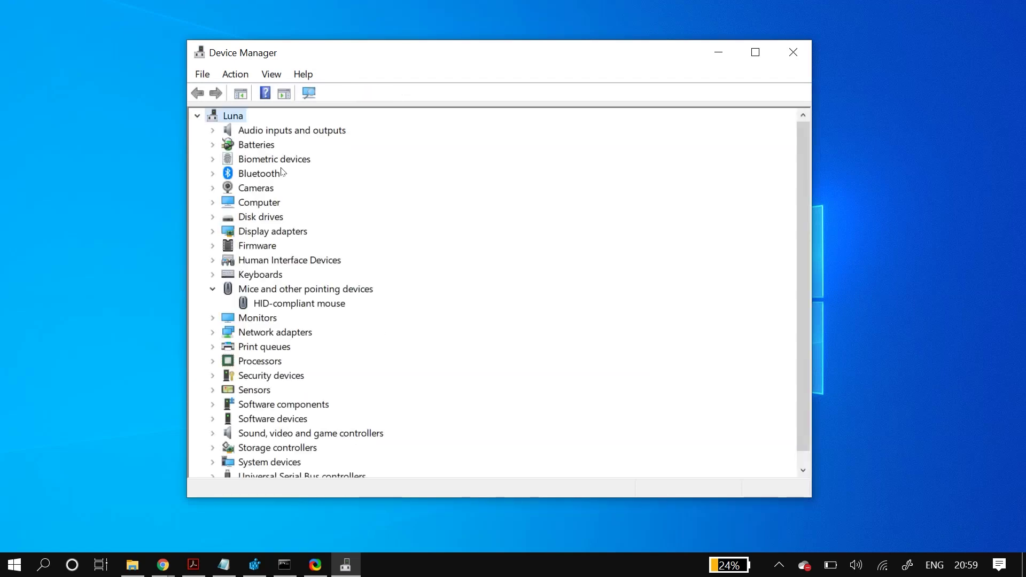
# Scan for hardware changes and check the device status in the first HID-compliant mouse's properties
pyautogui.hotkey('alt', 'a')
pyautogui.press('Down')
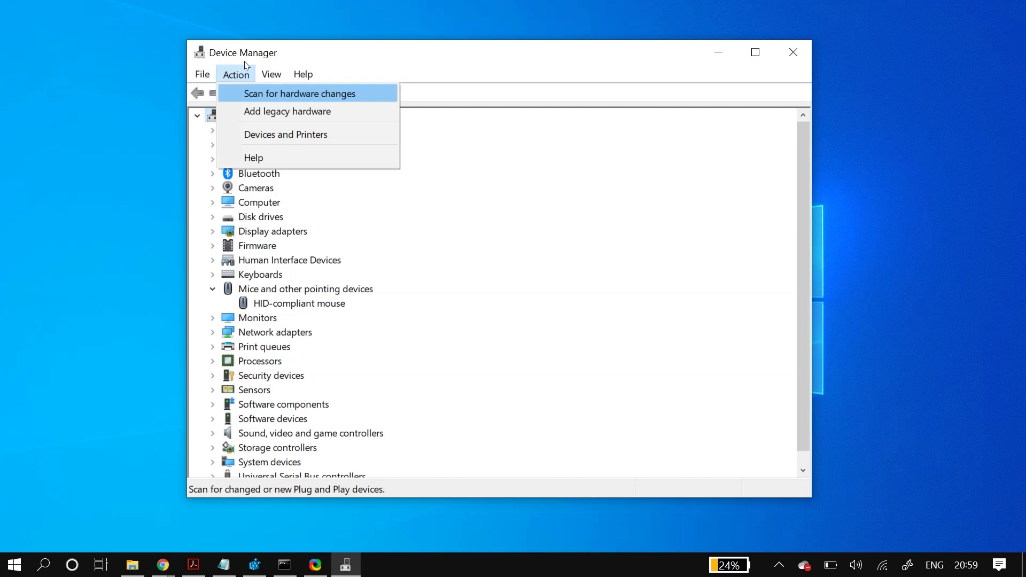
pyautogui.press('Return')
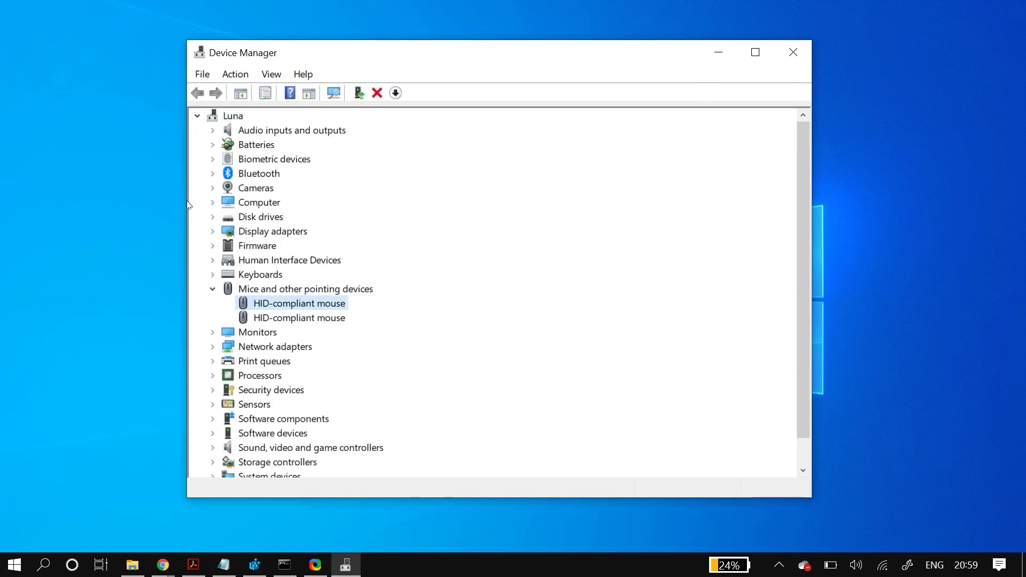
pyautogui.press('Return')
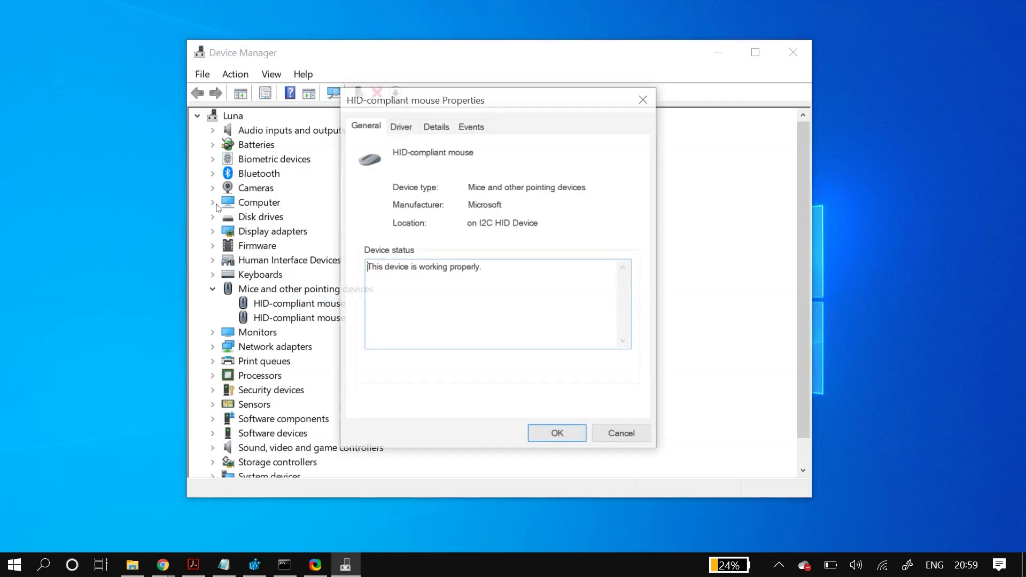
pyautogui.press('Escape')
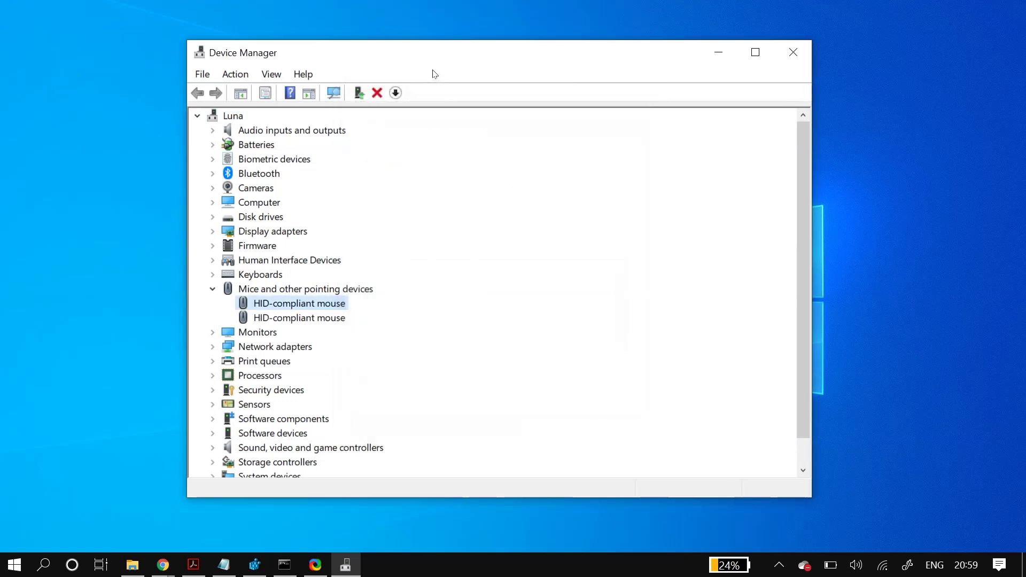
# Try an automatic search for updated driver software for the first HID-compliant mouse, and close the wizard
pyautogui.hotkey('shift', 'F10')
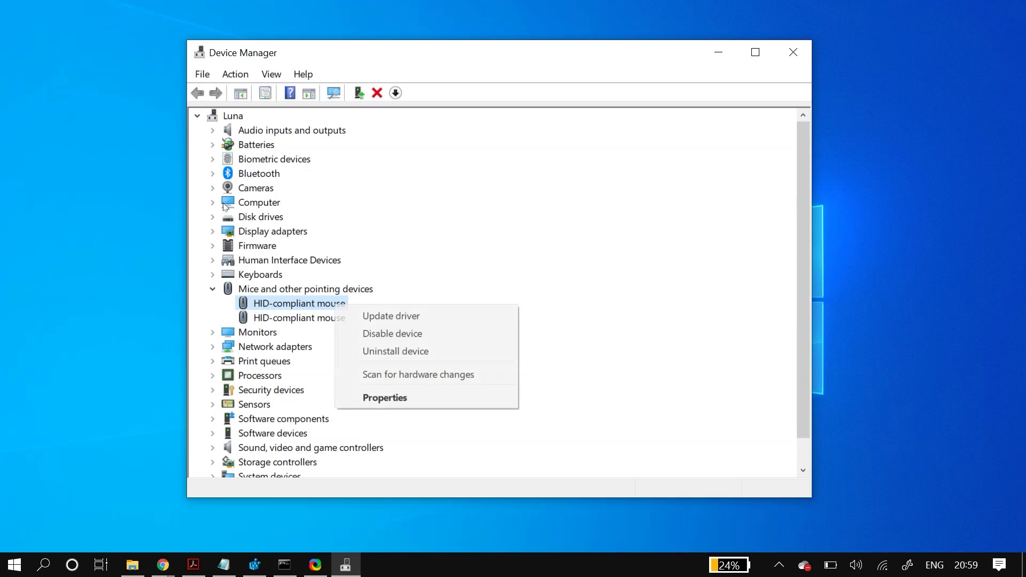
pyautogui.press('Down')
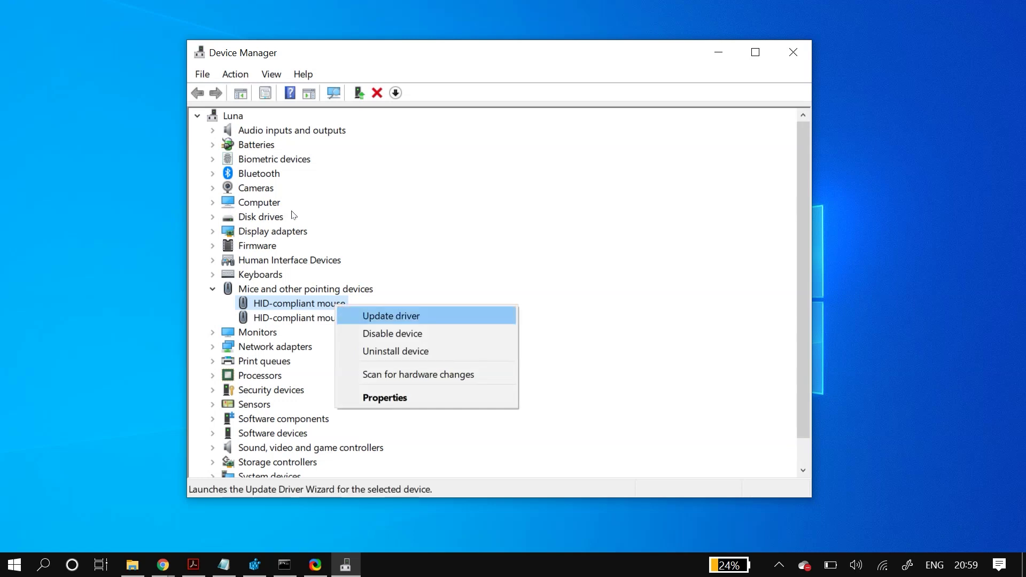
pyautogui.press('Return')
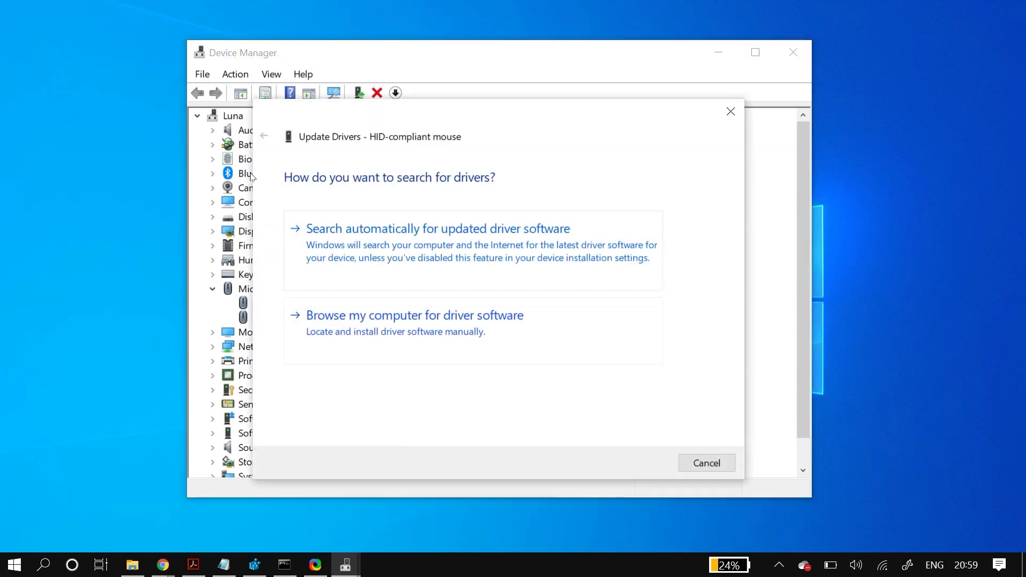
pyautogui.press('Return')
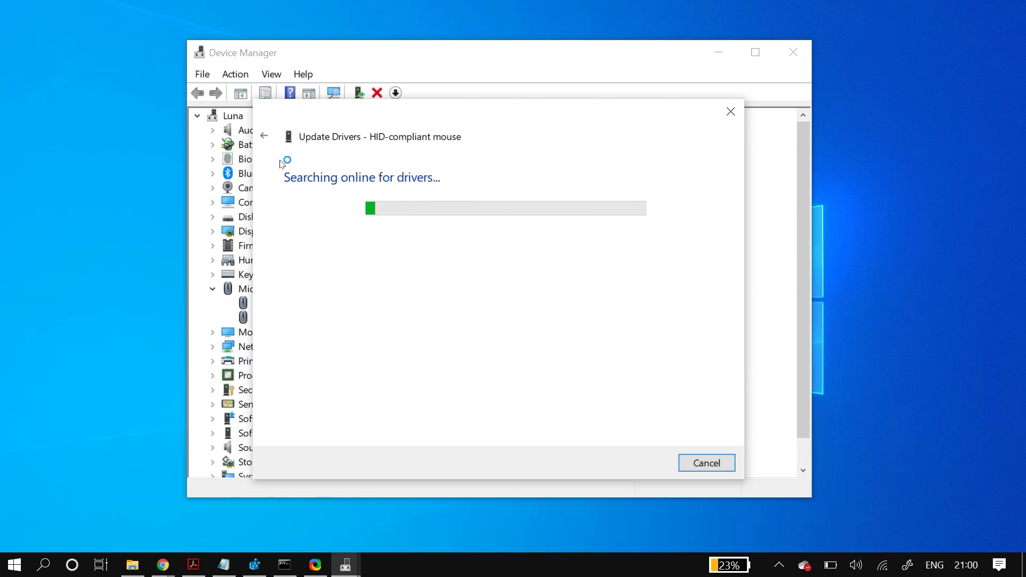
pyautogui.click(730, 111)
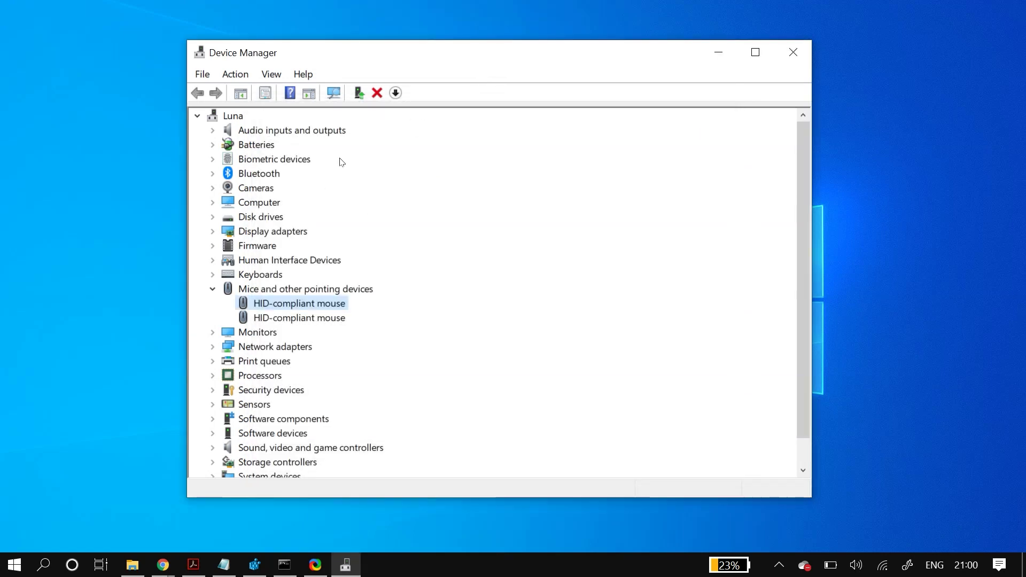
# Update the first HID-compliant mouse's driver manually by installing the HID-compliant mouse model from the list of available drivers on the computer
pyautogui.hotkey('shift', 'F10')
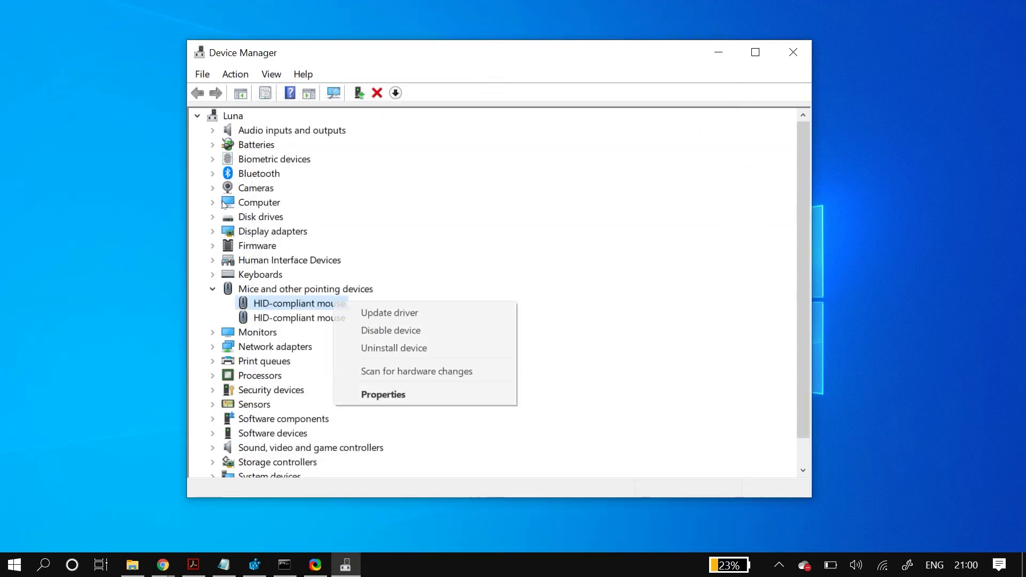
pyautogui.press('Down')
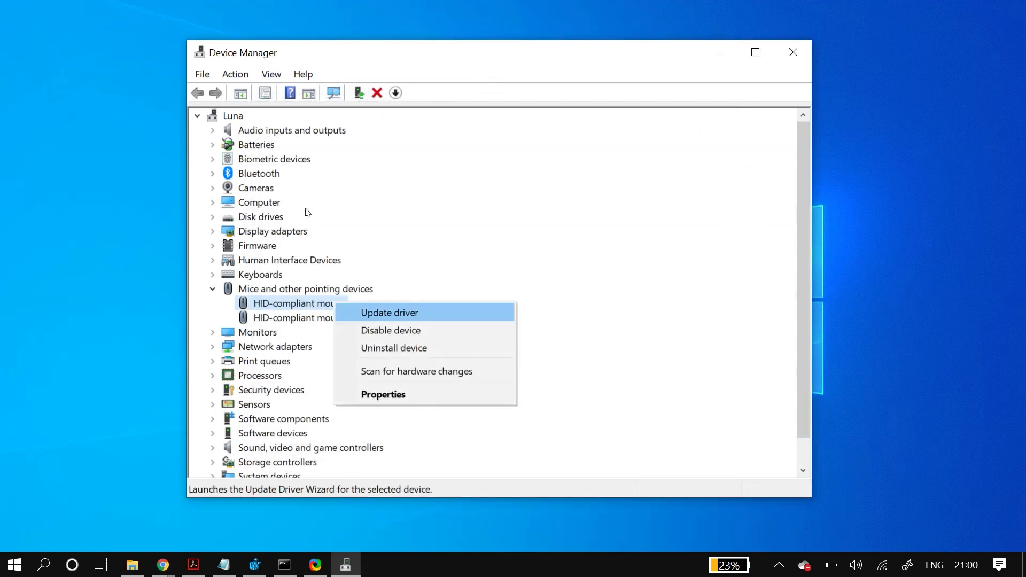
pyautogui.press('Return')
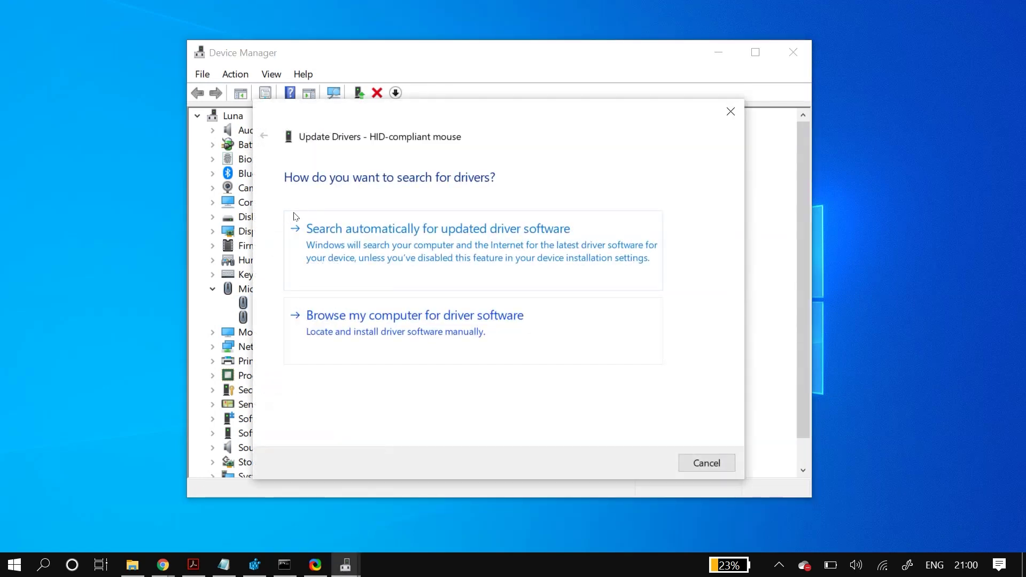
pyautogui.press('Down')
pyautogui.press('Return')
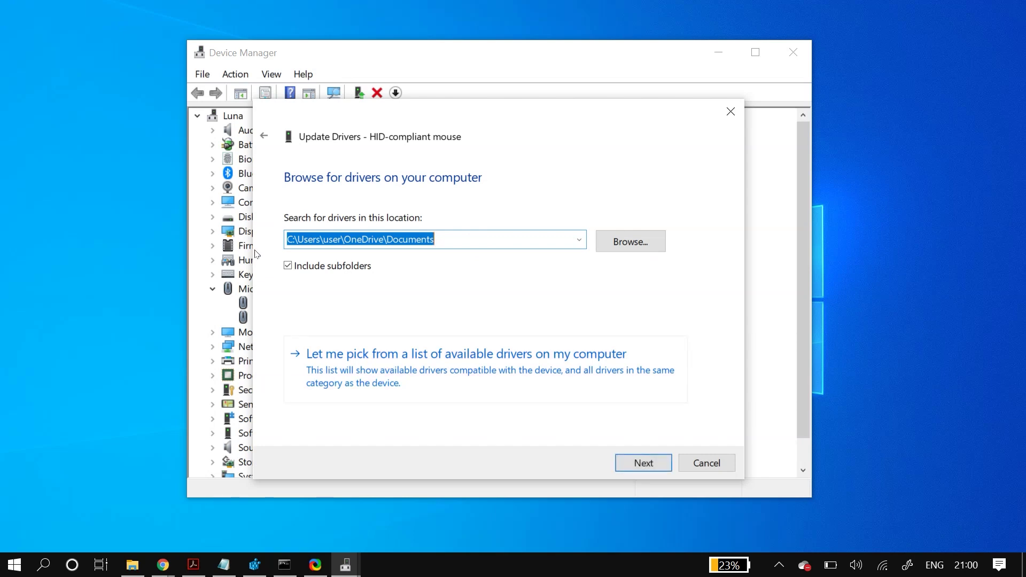
pyautogui.hotkey('alt', 'l')
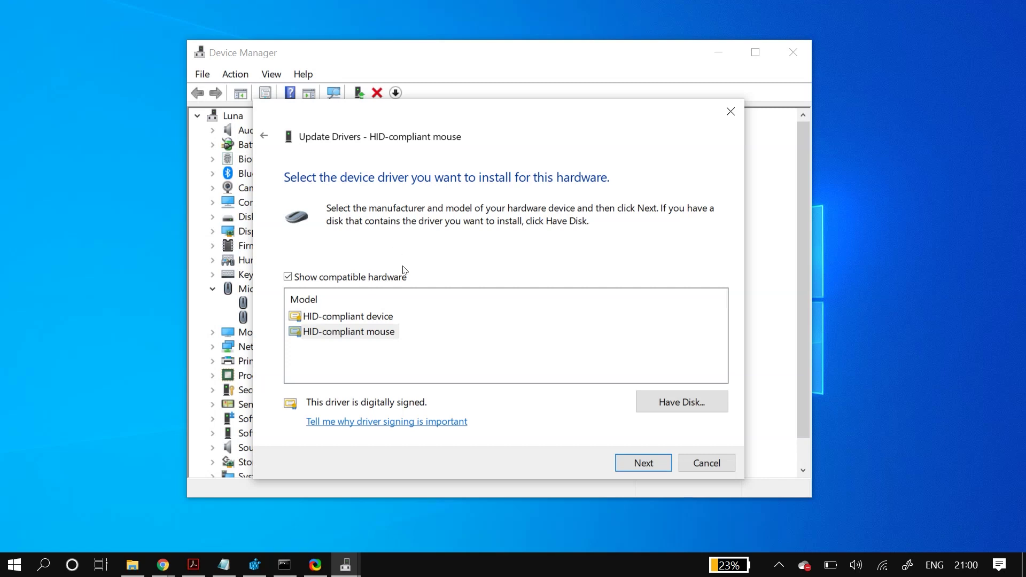
pyautogui.press('Return')
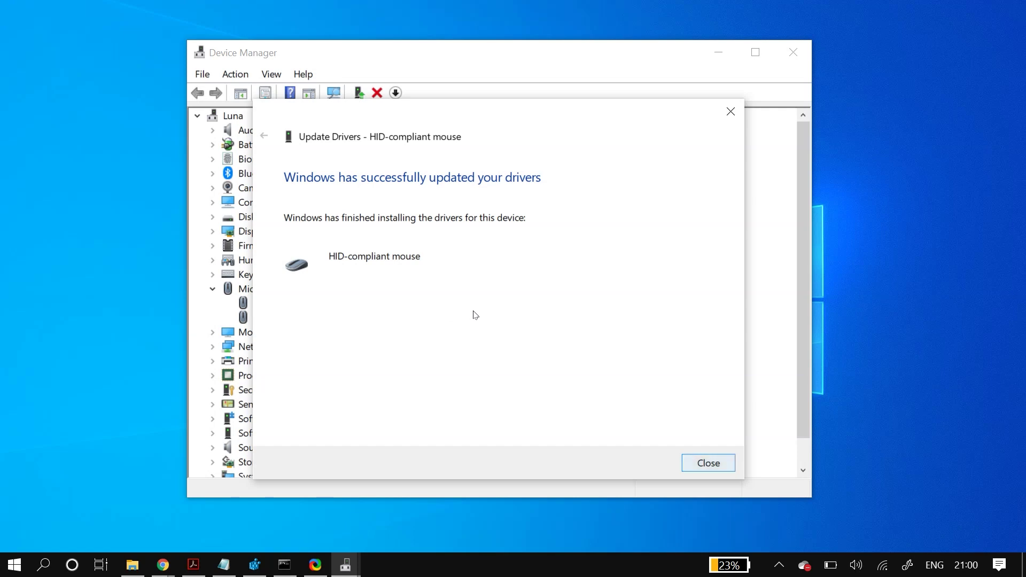
# Close the driver update wizard and review Lenovo's Touchpad Driver (Elan, Synaptics) for Windows 10 (64-bit) download page in Chrome
pyautogui.press('Return')
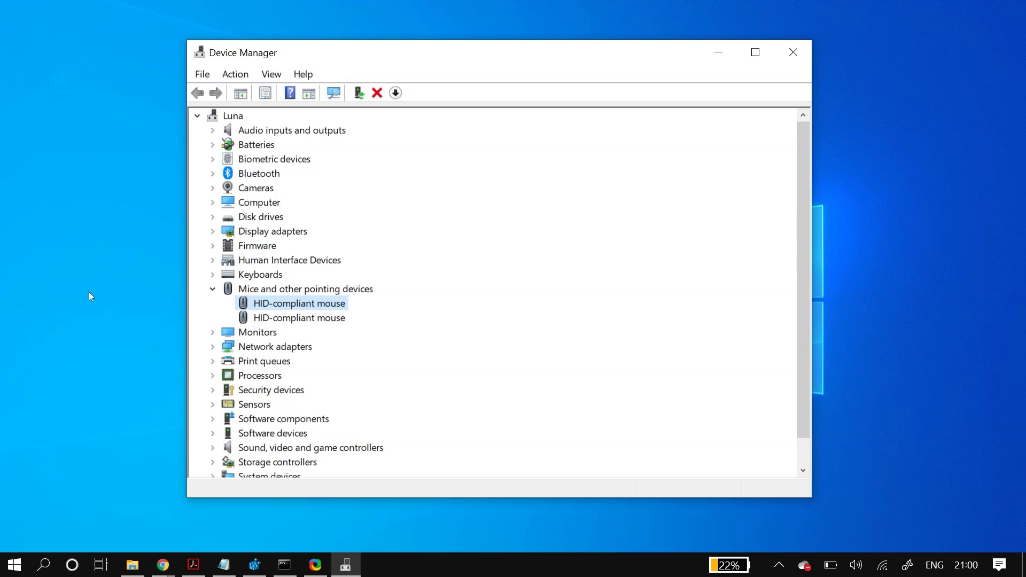
pyautogui.press('super+2')
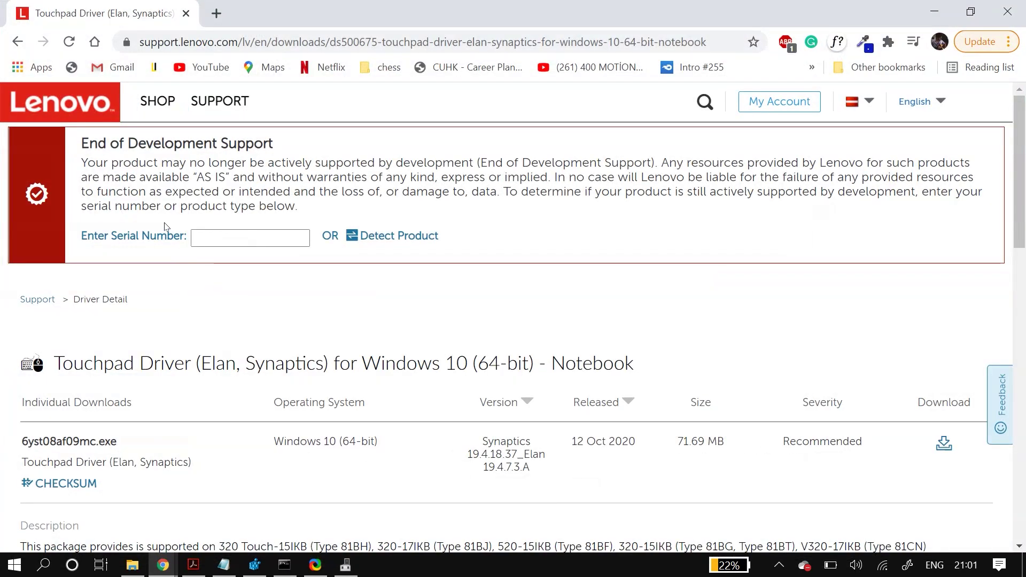
pyautogui.scroll(-2, 165, 226)
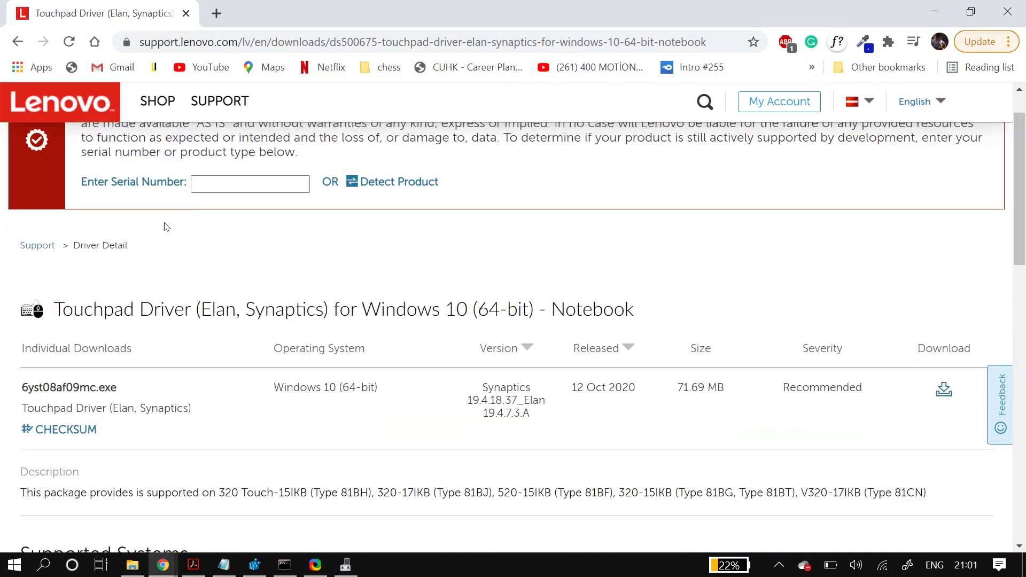
pyautogui.scroll(-1, 165, 226)
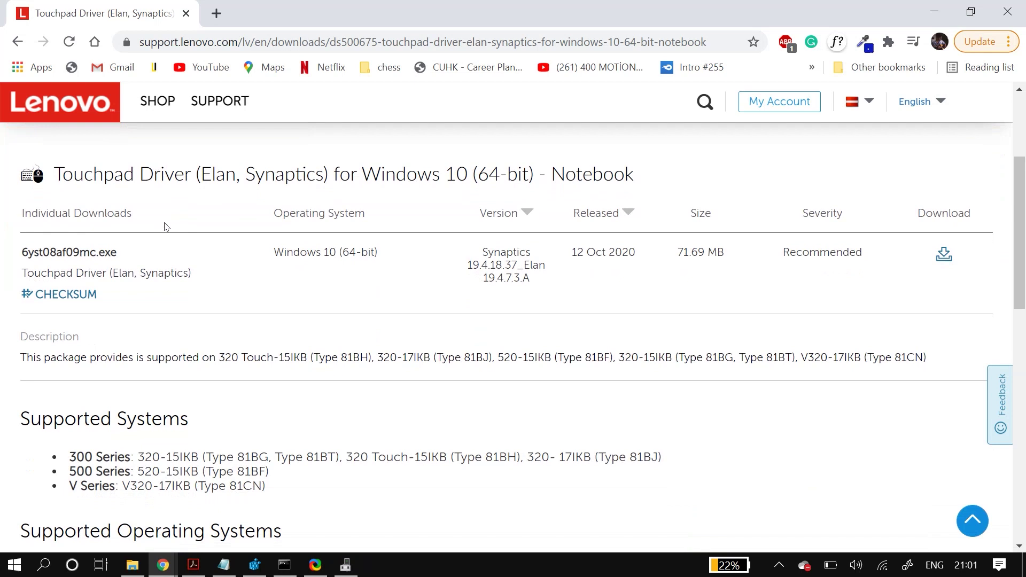
pyautogui.moveTo(54, 174); pyautogui.dragTo(431, 104)
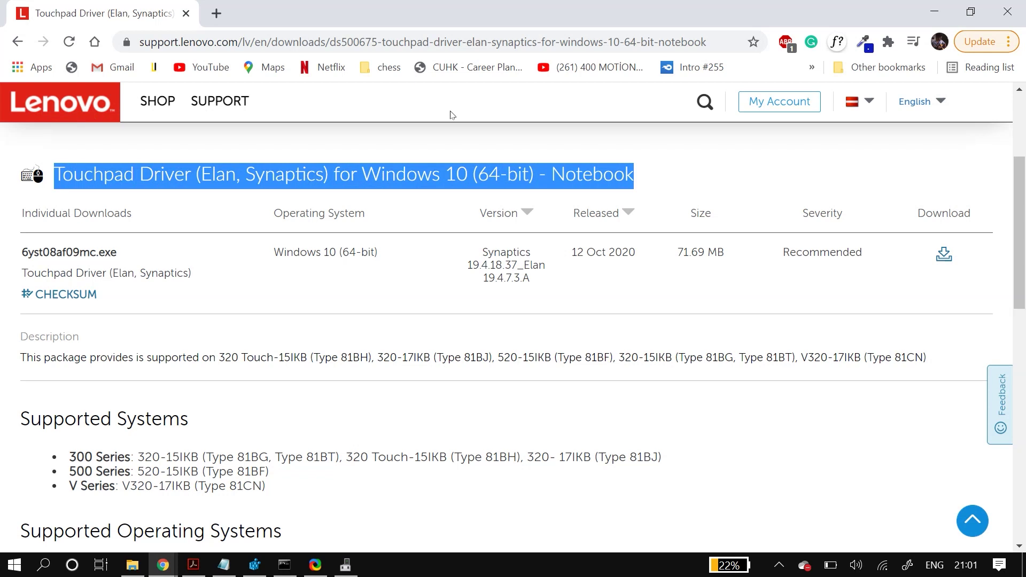
pyautogui.click(451, 115)
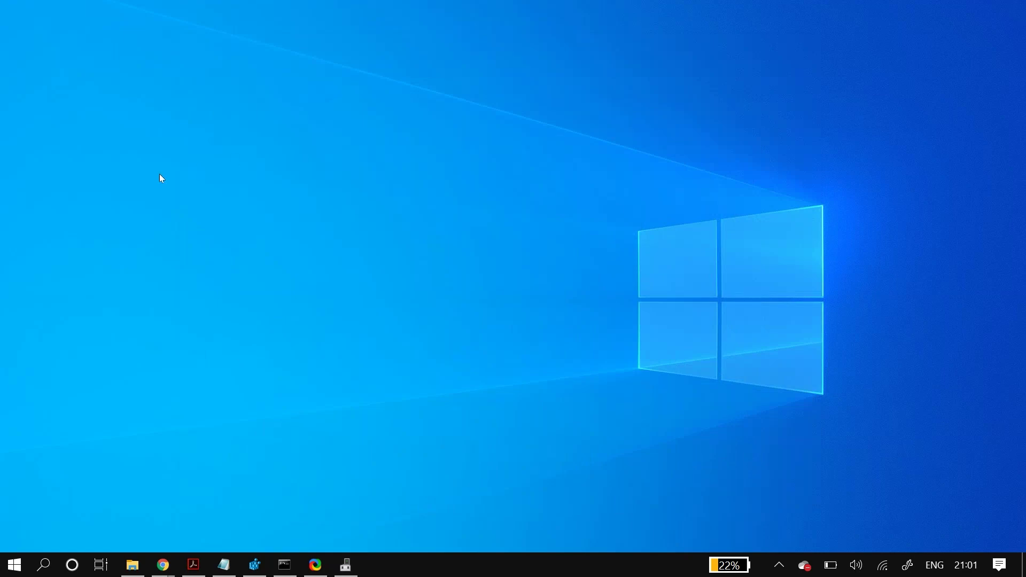
# Launch the Registry Editor by running regedit from the Run dialog
pyautogui.press('super')
pyautogui.write('ru')
pyautogui.press('Return')
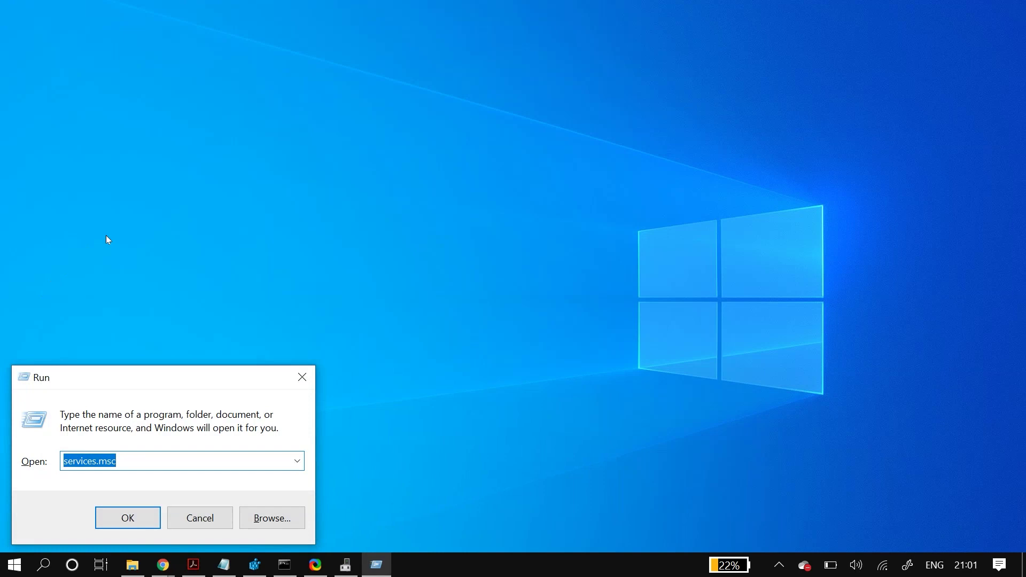
pyautogui.write('regedit')
pyautogui.press('Return')
# Set EnableCursorSuppression to 0 under HKEY_LOCAL_MACHINE\SOFTWARE\Microsoft\Windows\CurrentVersion\Policies\System, and minimize the Registry Editor
pyautogui.press('Right')
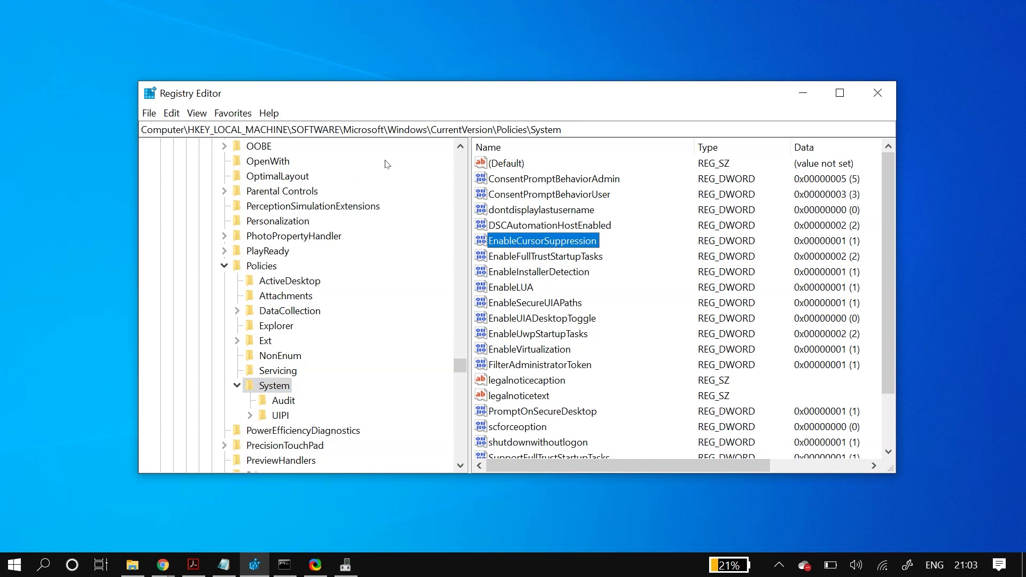
pyautogui.press('Return')
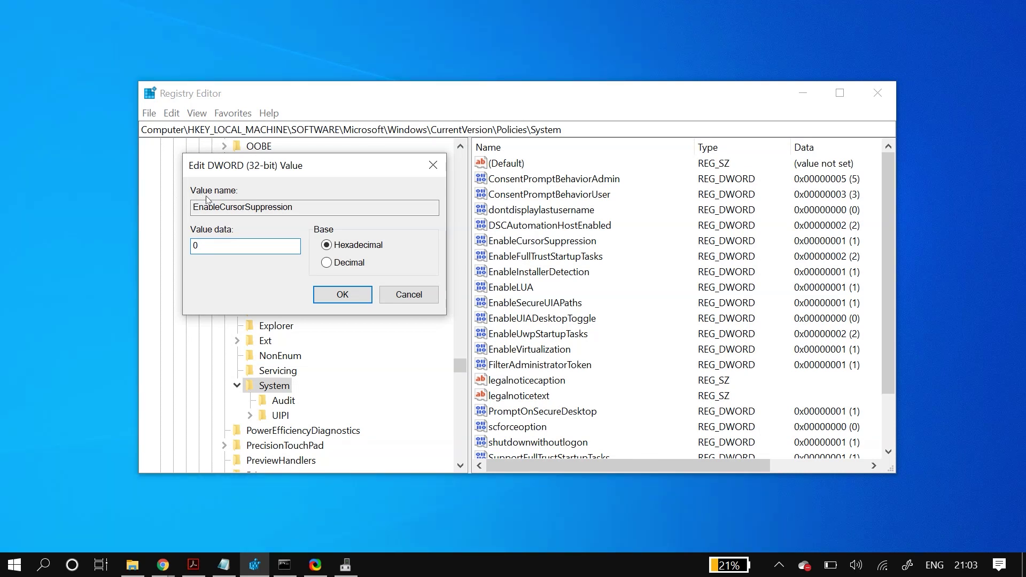
pyautogui.press('Return')
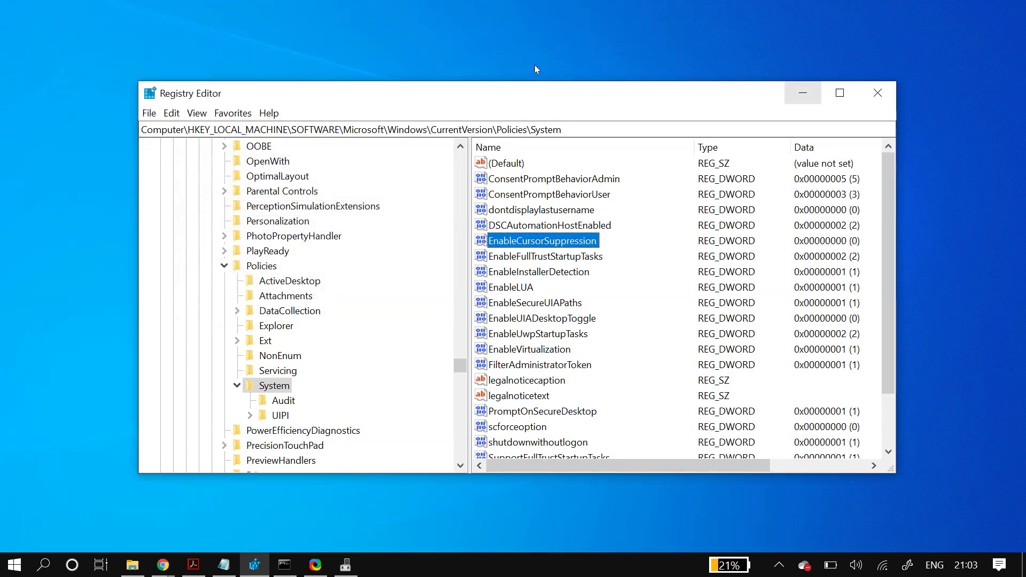
pyautogui.click(802, 93)
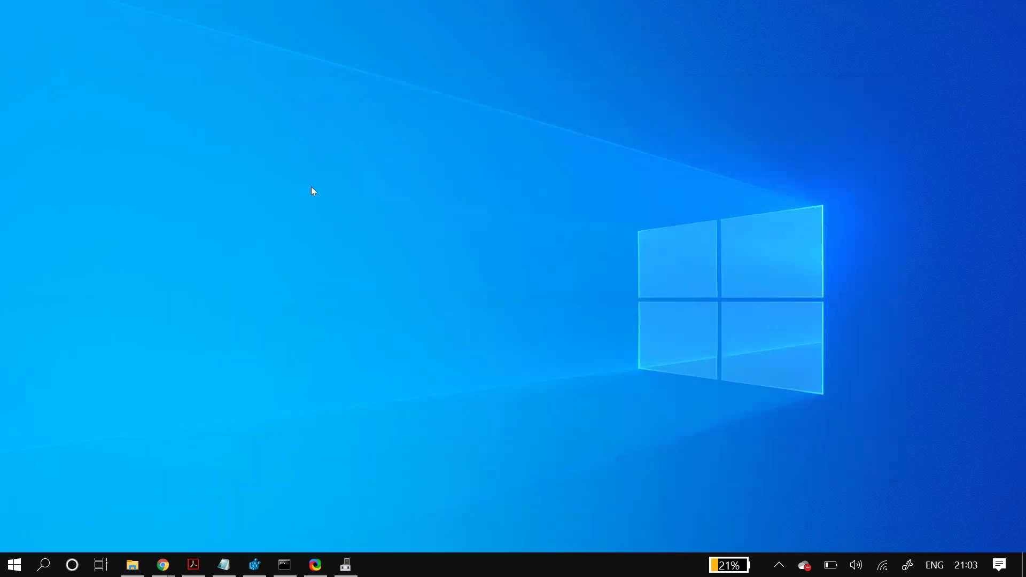
# Open Task Manager from the taskbar and show its list of startup programs
pyautogui.hotkey('shift', 'F10')
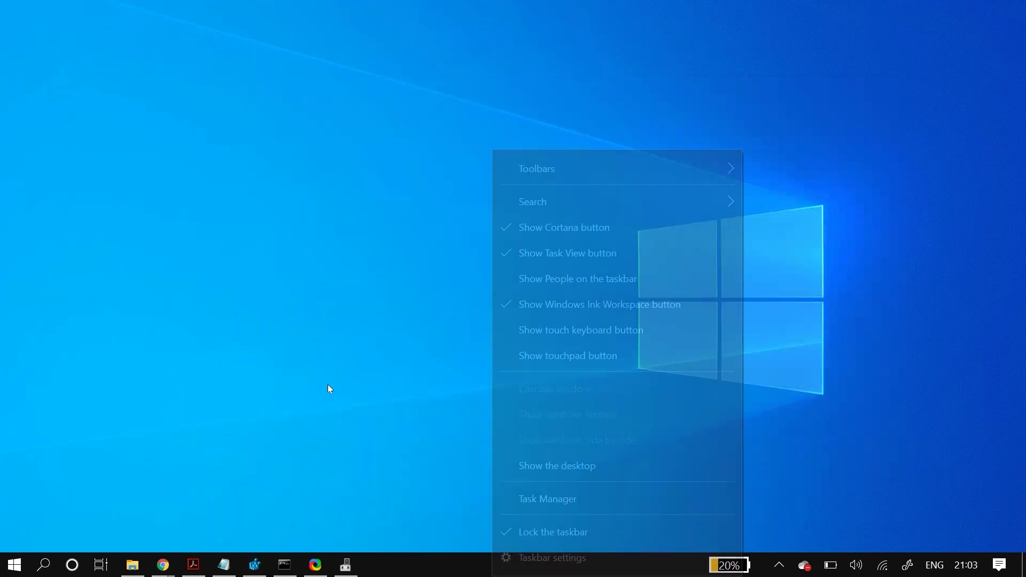
pyautogui.press('Up')
pyautogui.press('Up')
pyautogui.press('Up')
pyautogui.press('Return')
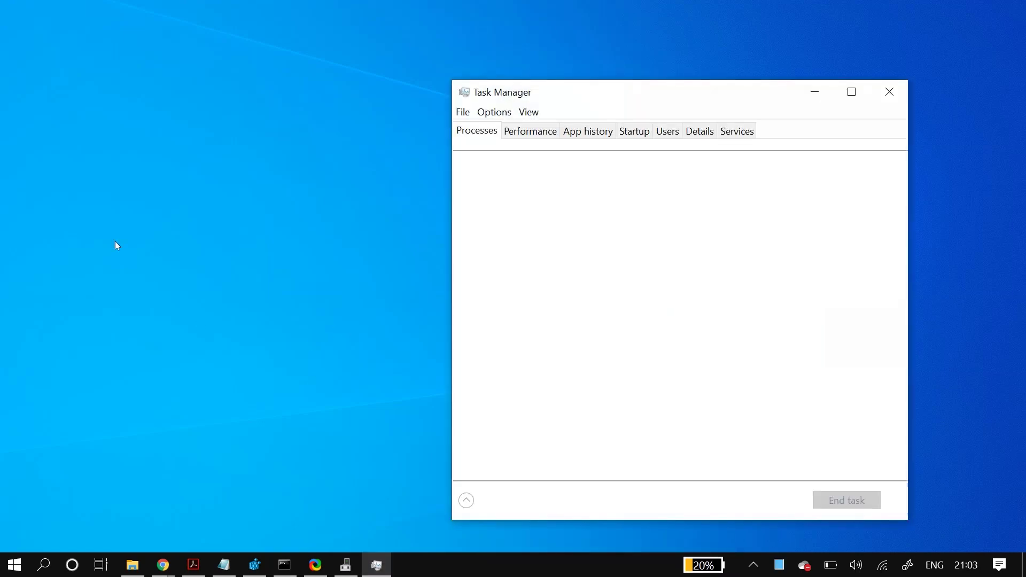
pyautogui.moveTo(578, 93); pyautogui.dragTo(455, 64)
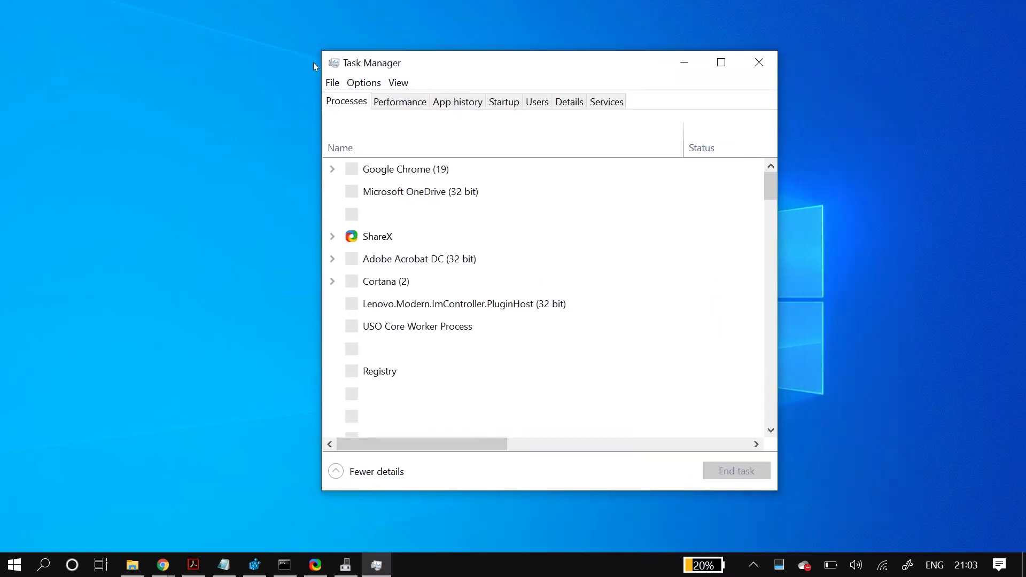
pyautogui.click(503, 101)
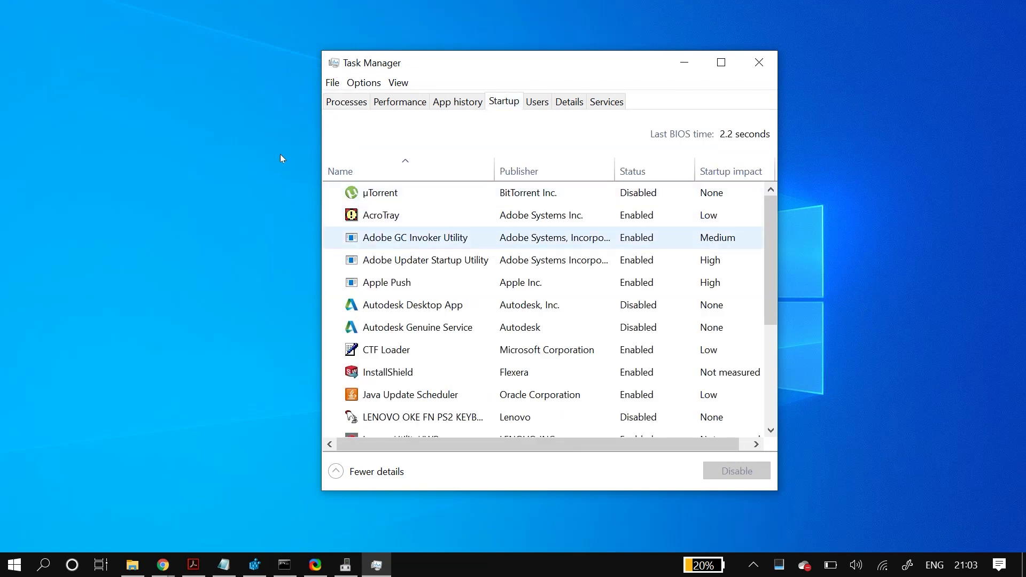
# Locate the LenovoUtilityUWP startup program and its disable option, and close Task Manager
pyautogui.scroll(-1, 420, 231)
pyautogui.press('Down')
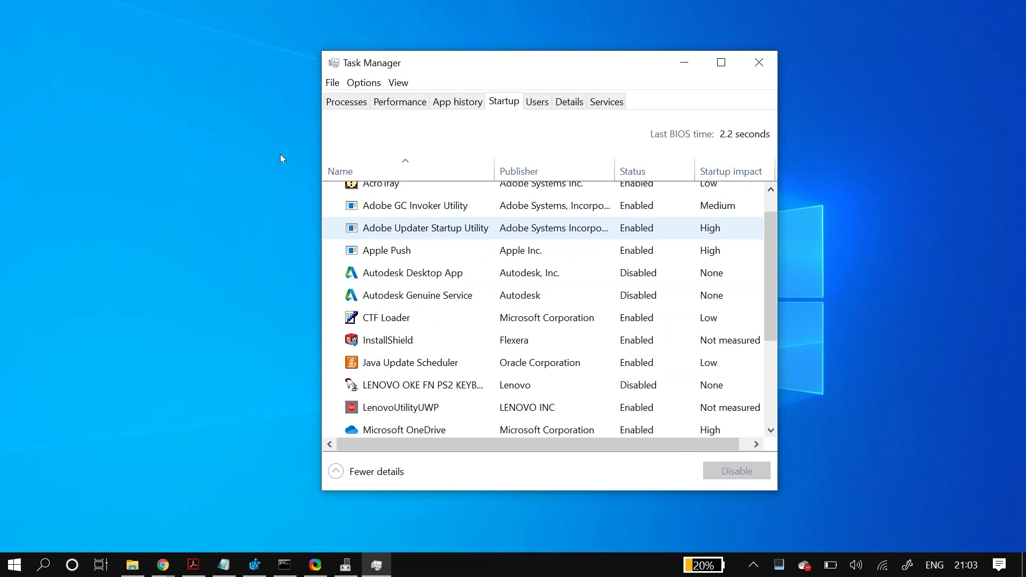
pyautogui.press('Down')
pyautogui.press('Down')
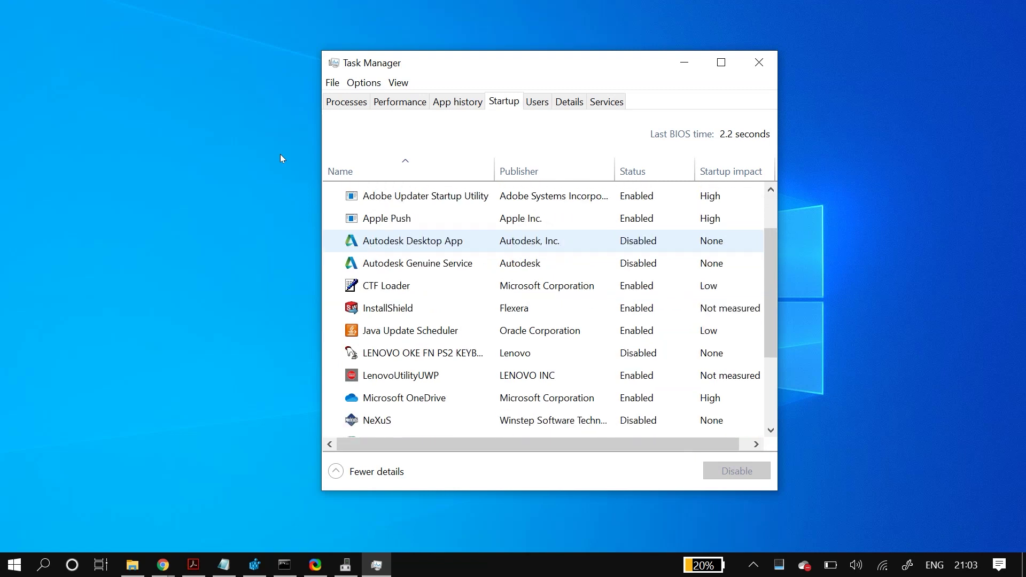
pyautogui.press('Down')
pyautogui.press('Down')
pyautogui.press('Down')
pyautogui.press('Down')
pyautogui.press('Down')
pyautogui.press('Down')
pyautogui.press('Down')
pyautogui.press('Up')
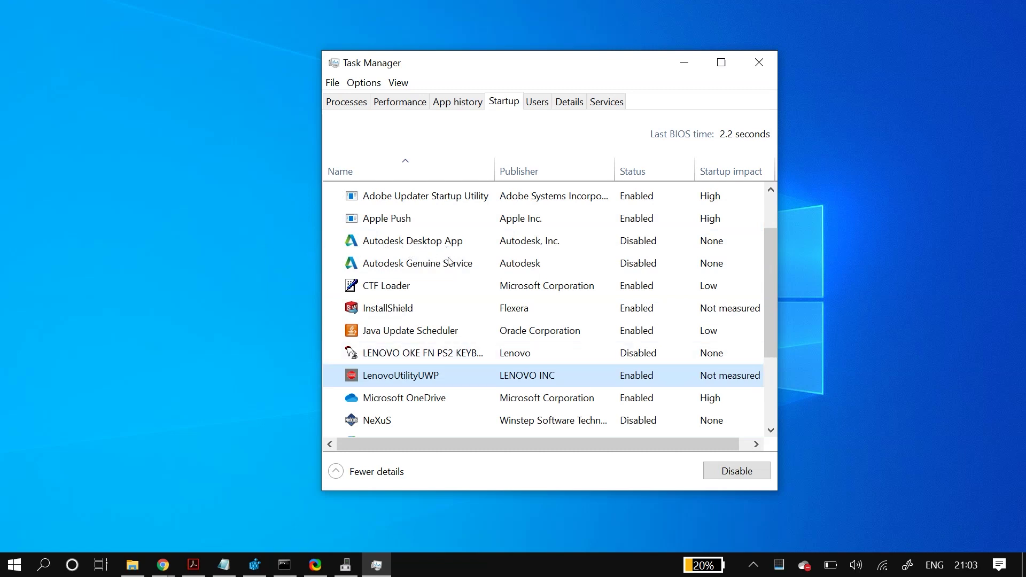
pyautogui.click(716, 470)
pyautogui.press('space')
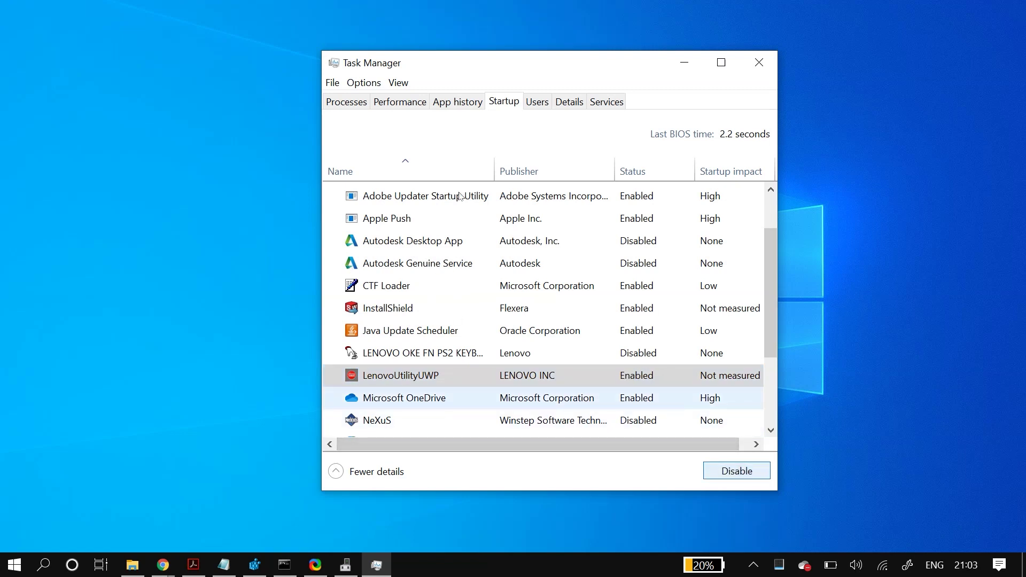
pyautogui.hotkey('alt', 'F4')
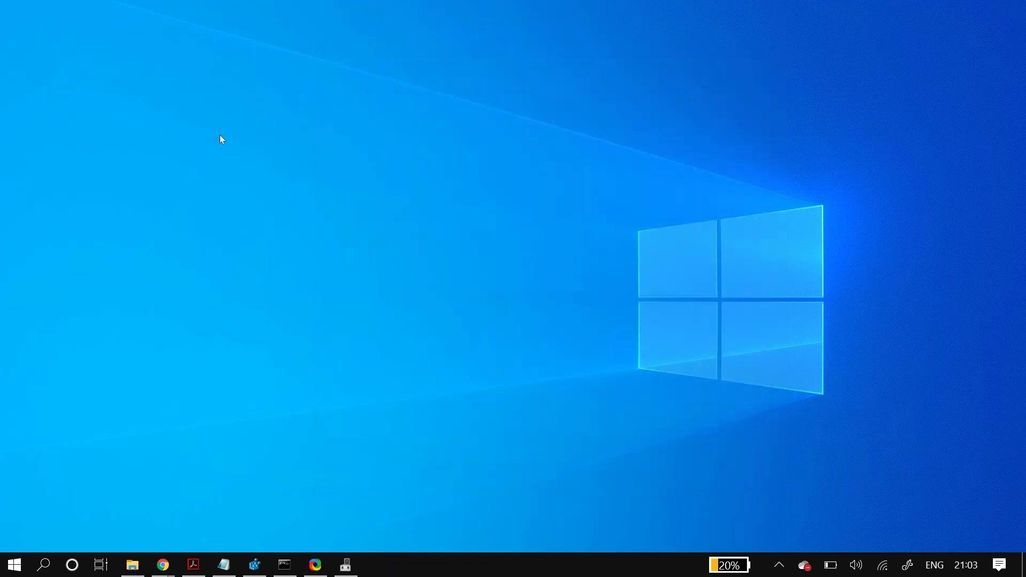
# Open Programs and Features from the Programs category of Control Panel
pyautogui.press('super')
pyautogui.write('con')
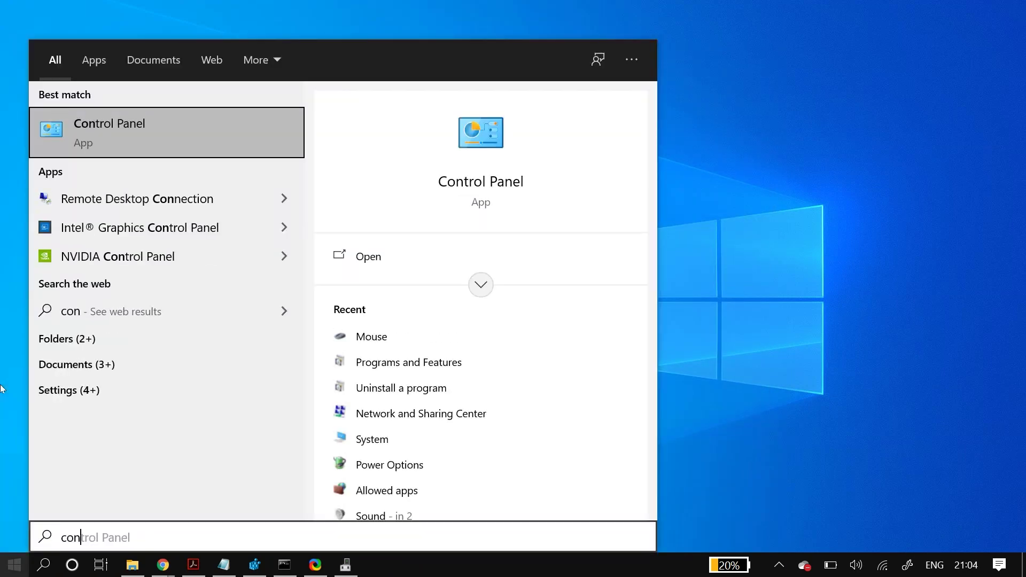
pyautogui.press('Return')
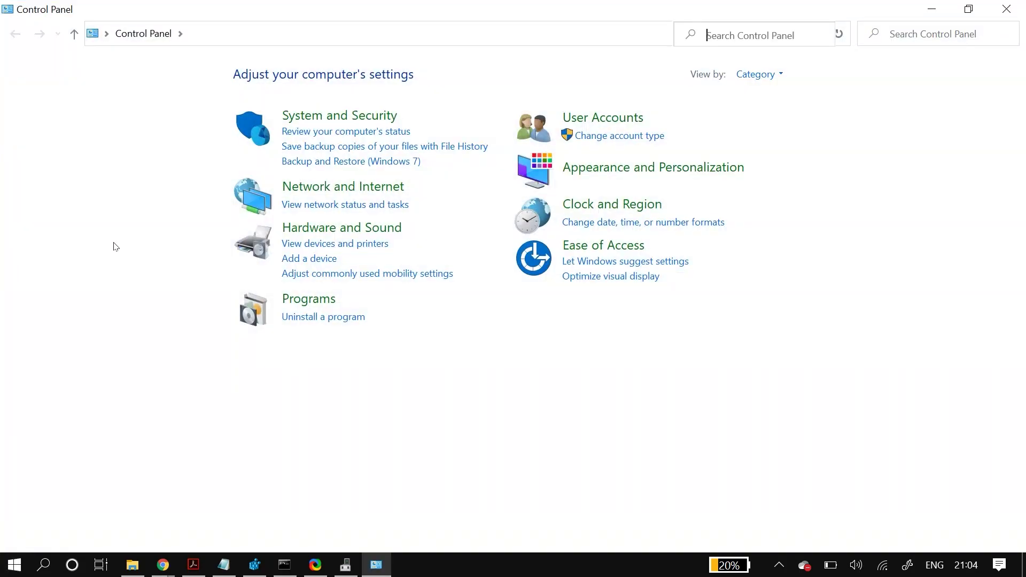
pyautogui.click(308, 299)
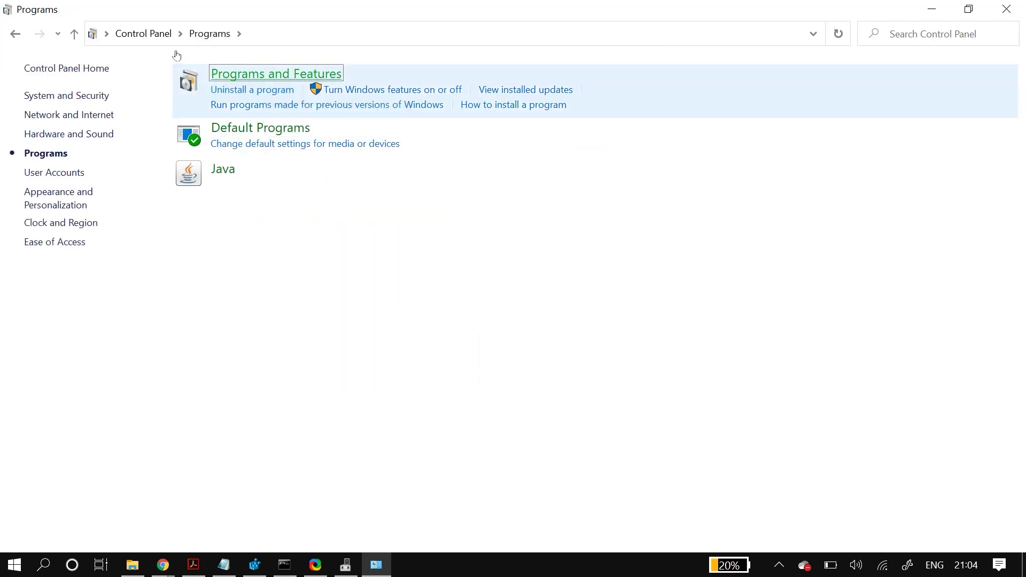
pyautogui.click(267, 74)
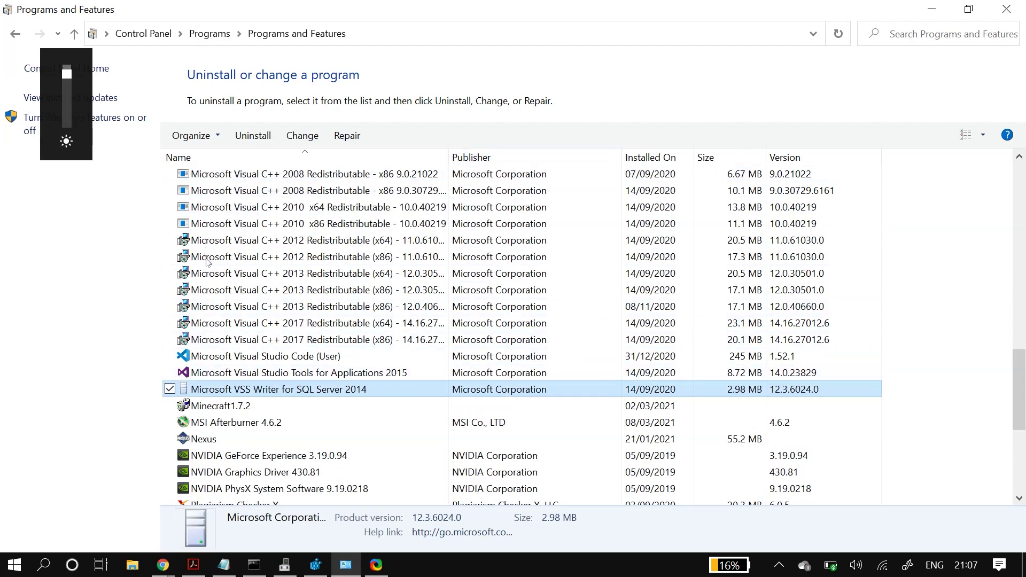
# Check the uninstall, change and repair options for Microsoft VSS Writer for SQL Server 2014, and close Programs and Features
pyautogui.rightClick(309, 389)
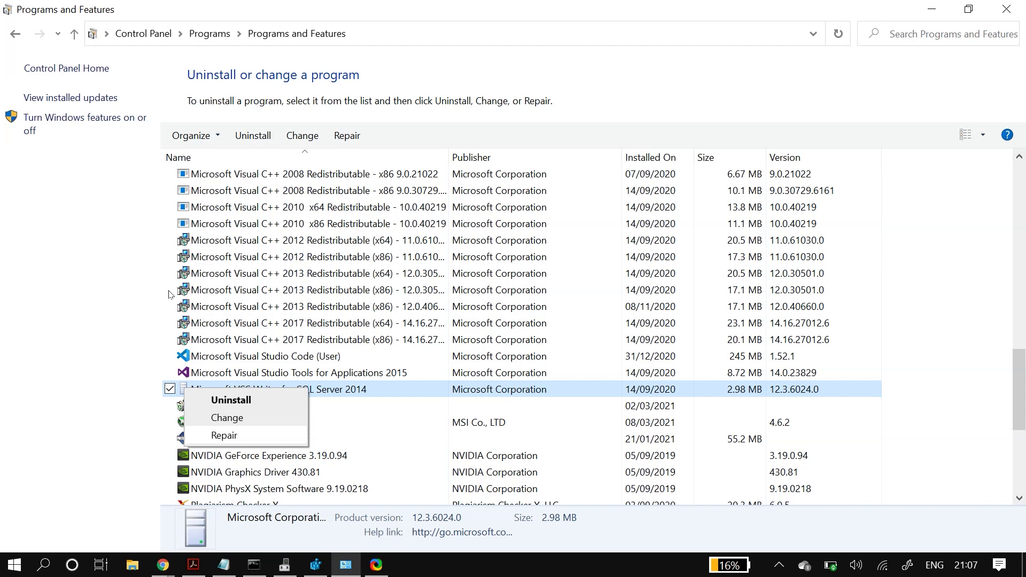
pyautogui.click(35, 250)
pyautogui.click(1006, 8)
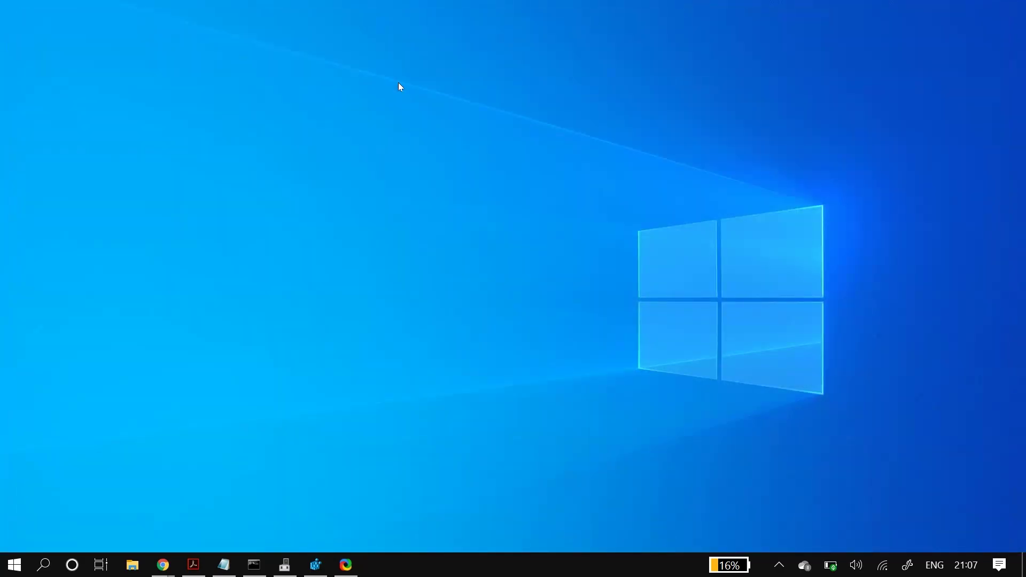
# Search for Command Prompt and run it as administrator
pyautogui.press('super')
pyautogui.write('command')
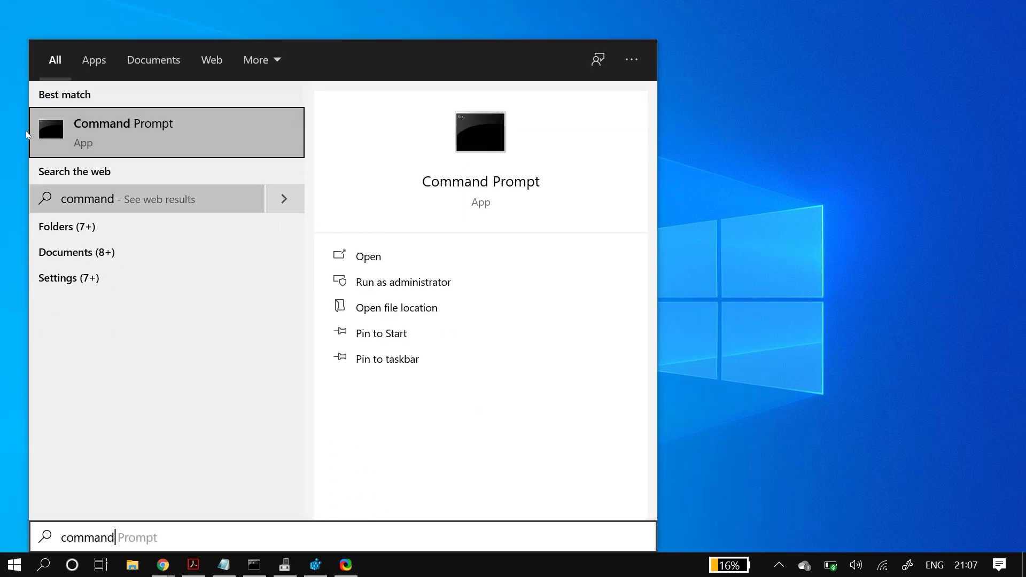
pyautogui.rightClick(104, 129)
pyautogui.click(133, 144)
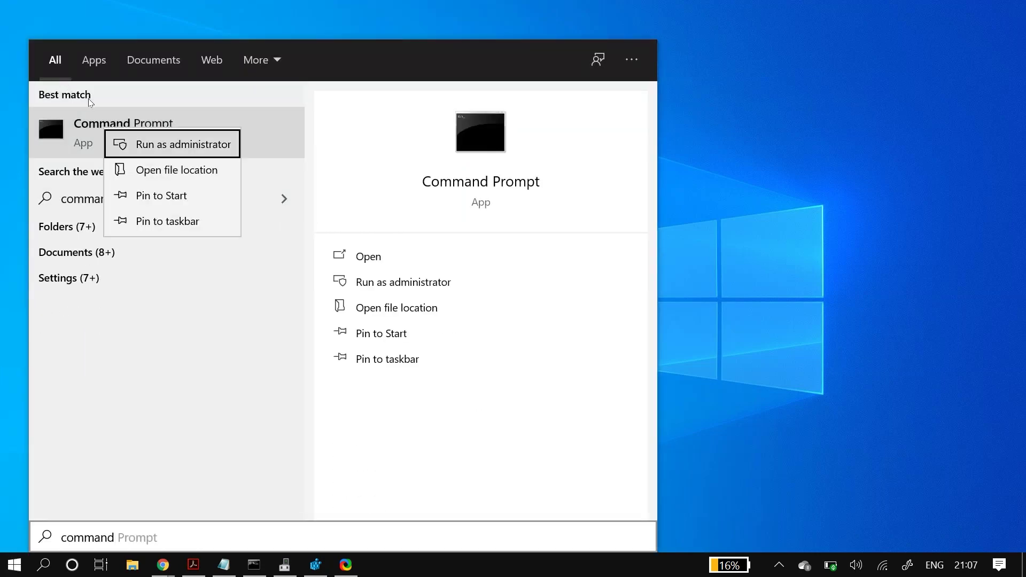
pyautogui.press('Return')
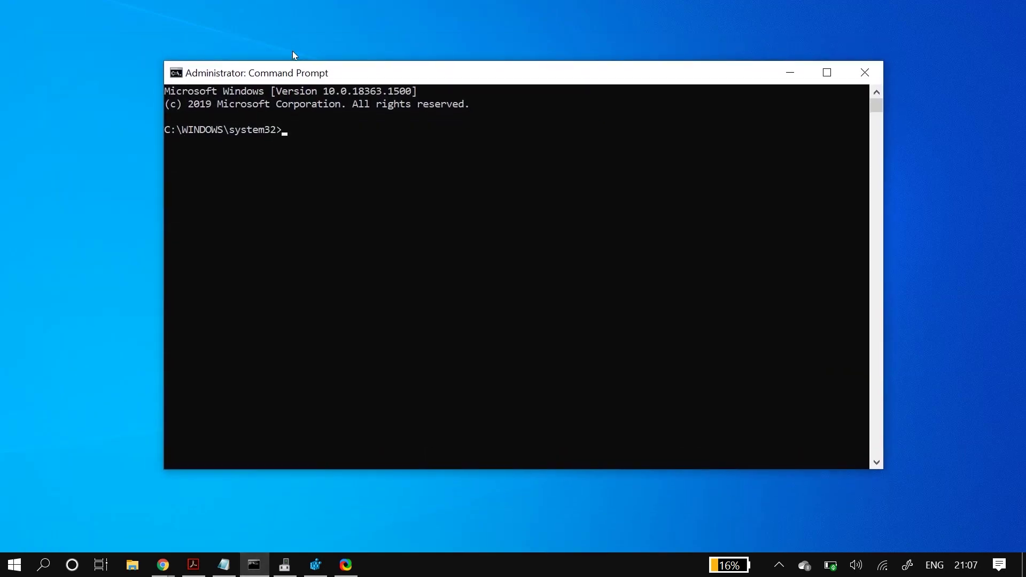
# Check the Windows image for corruption by running dism /online /cleanup-image /checkhealth
pyautogui.write('dism /online')
pyautogui.press('BackSpace')
pyautogui.press('BackSpace')
pyautogui.write('/clean')
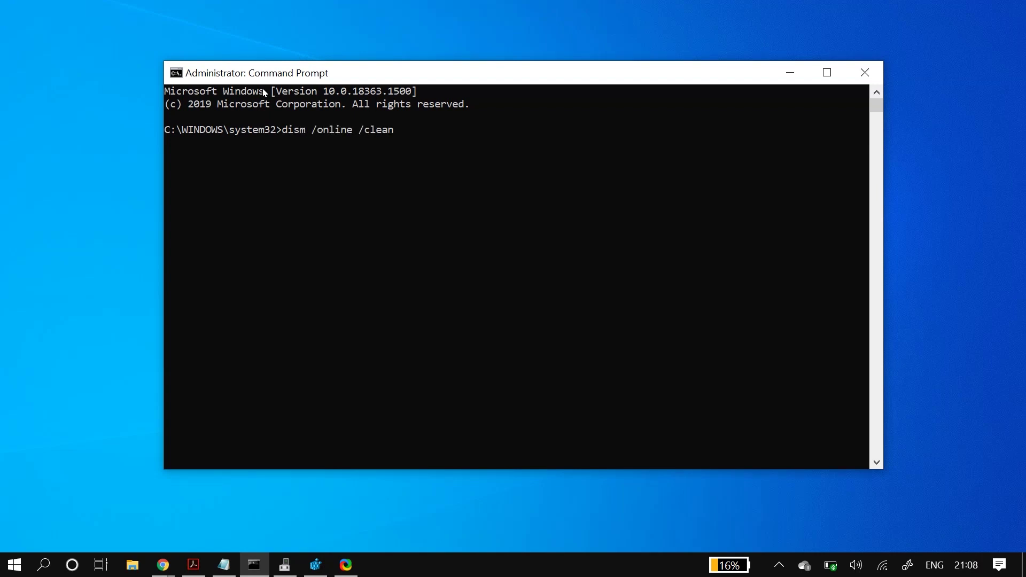
pyautogui.write('up-image /checkhealth')
pyautogui.press('Return')
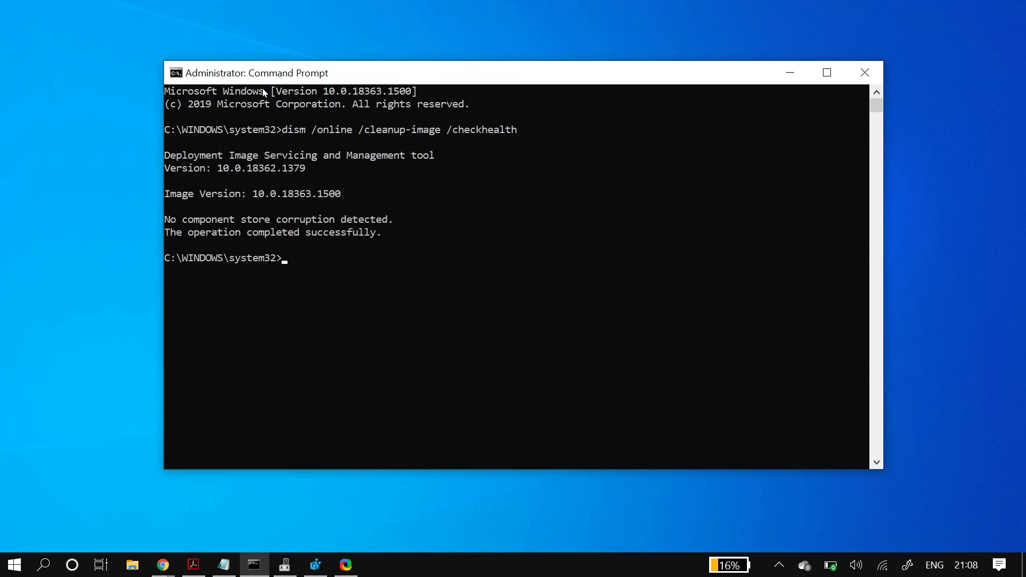
# Start a scan of the Windows image with dism /online /cleanup-image /scanhealth
pyautogui.press('Up')
pyautogui.press('Left')
pyautogui.press('Left')
pyautogui.press('Left')
pyautogui.press('Left')
pyautogui.press('Left')
pyautogui.press('Left')
pyautogui.press('BackSpace')
pyautogui.press('BackSpace')
pyautogui.press('BackSpace')
pyautogui.press('BackSpace')
pyautogui.press('BackSpace')
pyautogui.write('scan')
pyautogui.press('Return')
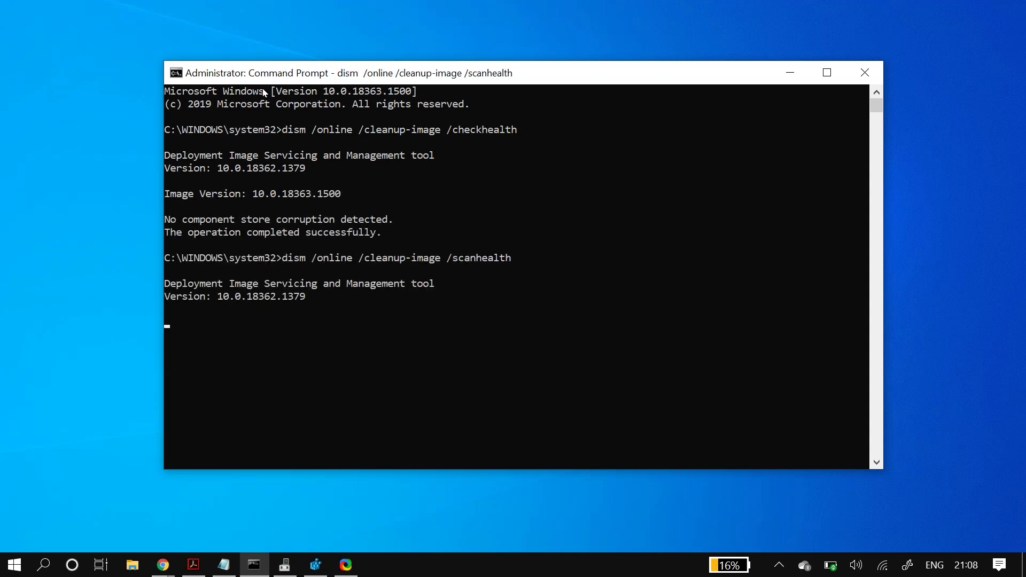